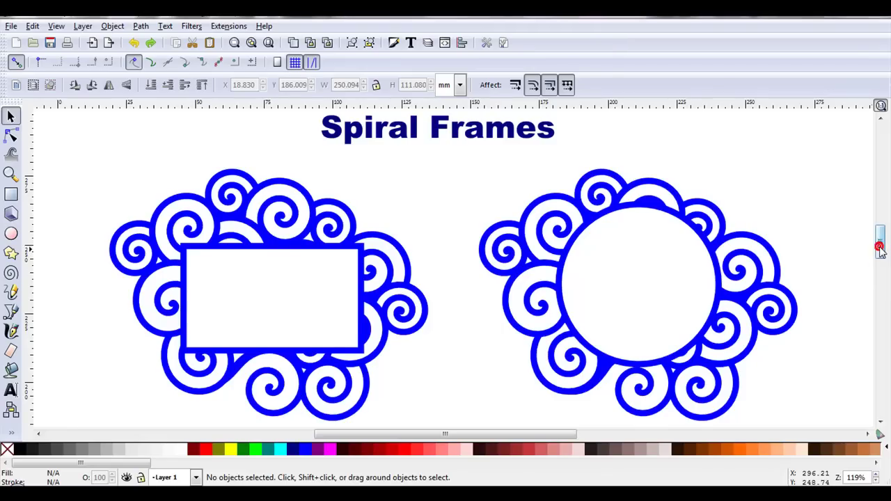
Move the view from the finished blue spiral frames down to the two plain teal spiral clusters
left_click_drag(882, 250, 878, 289)
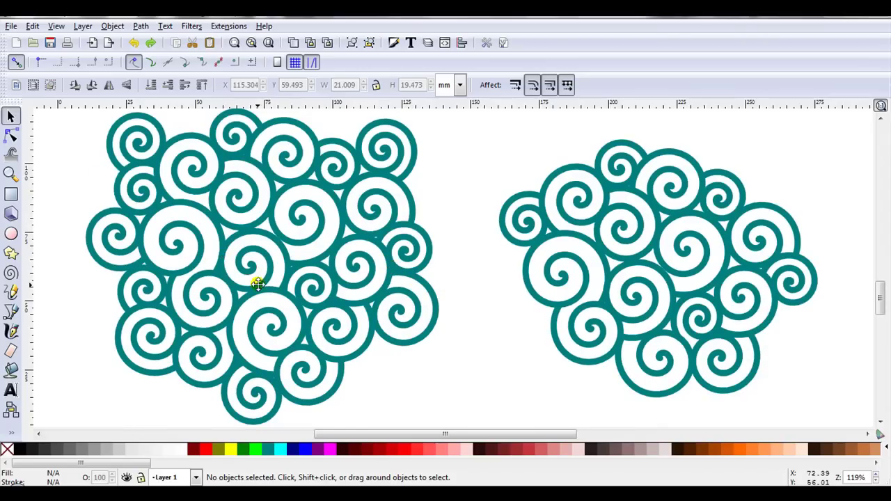
Inspect spirals in the left cluster, then pan right and select spirals in the second cluster
left_click(288, 286)
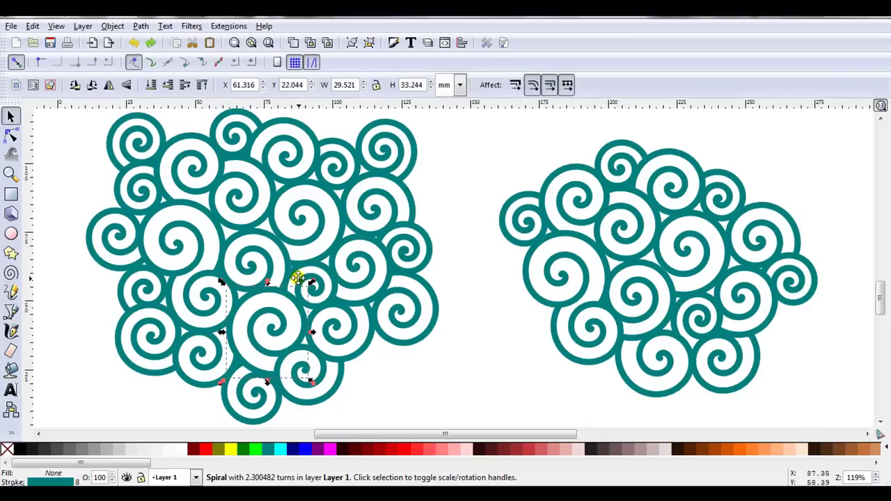
left_click(298, 265)
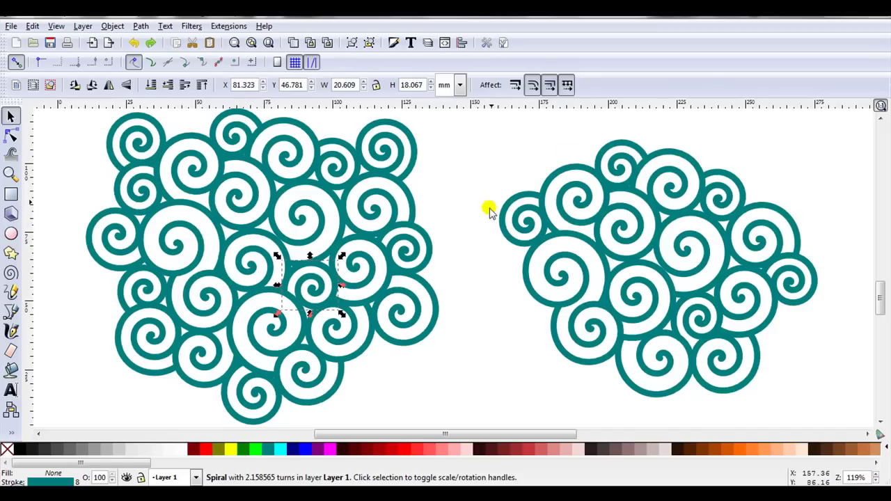
scroll(540, 437, "right", 5)
left_click(372, 299)
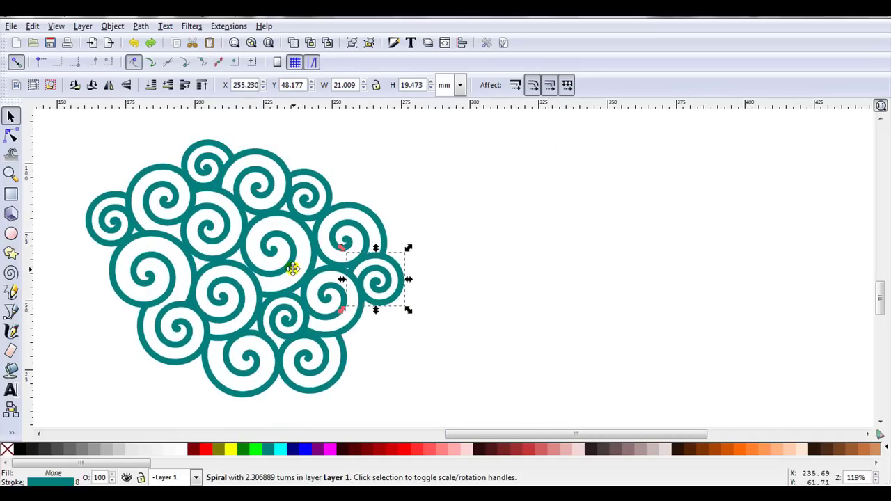
left_click(230, 247)
left_click(207, 232)
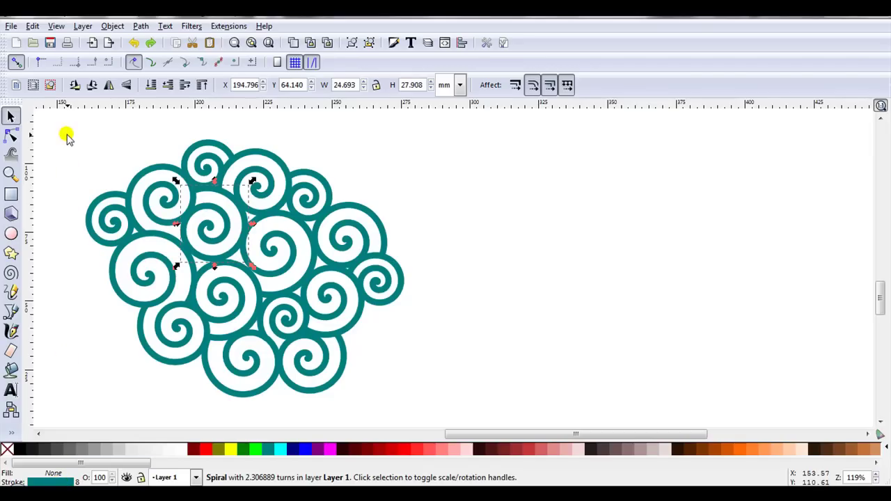
Select all 16 spirals, apply Stroke to Path, then Union them into one 462-node path
left_click_drag(67, 135, 408, 415)
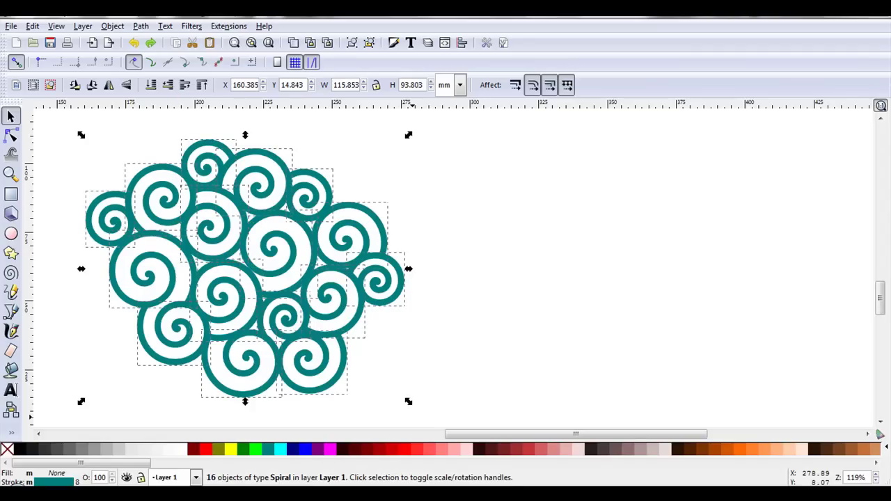
left_click(140, 26)
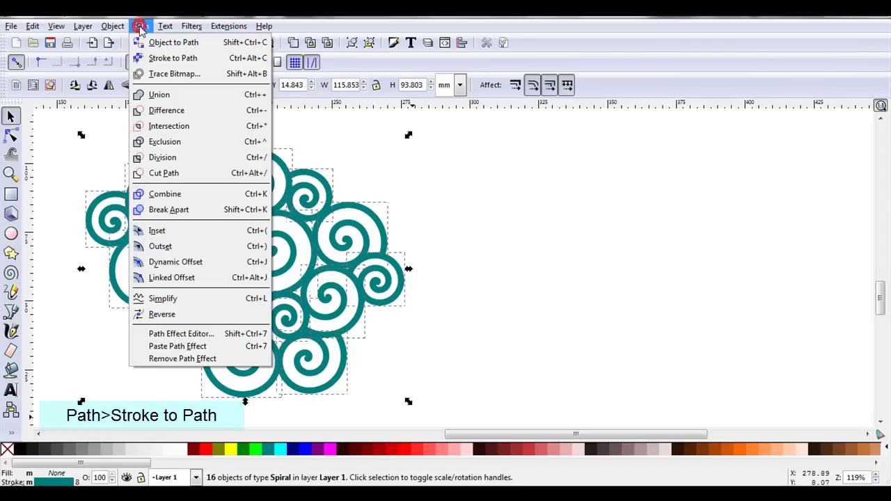
left_click(158, 59)
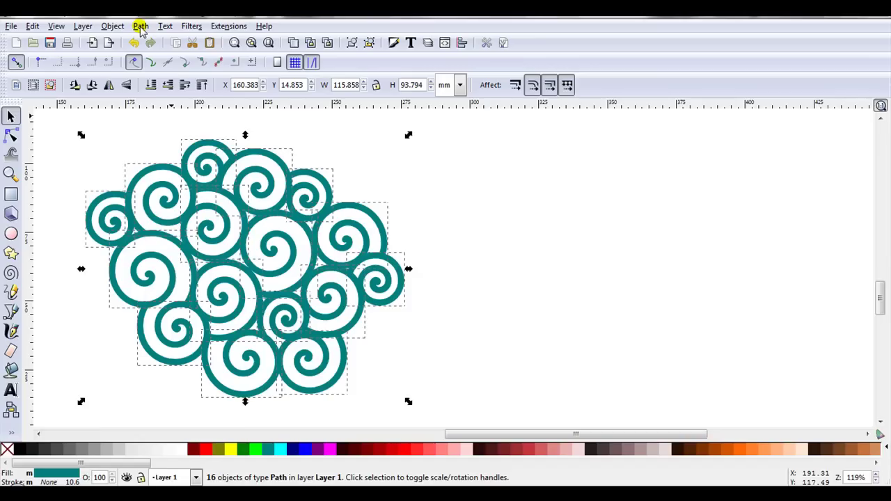
left_click(140, 26)
left_click(154, 98)
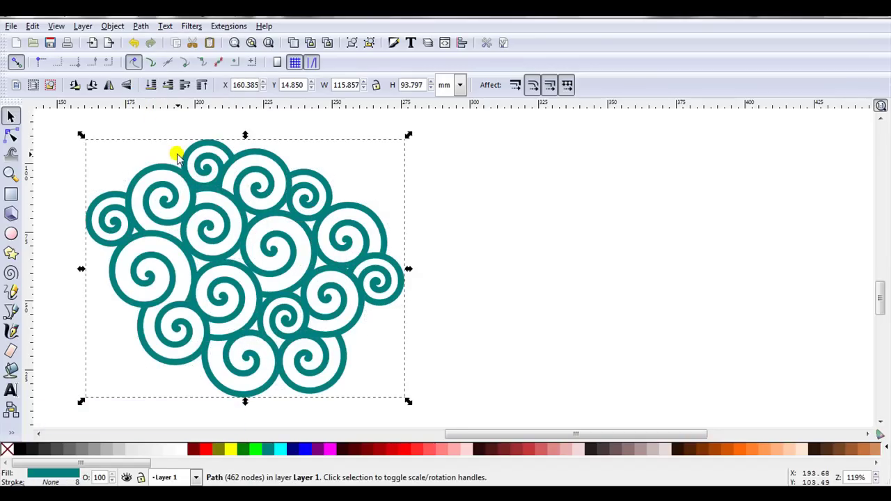
Inspect the merged spiral path and nudge it down to X 160.147, Y -0.815 mm
scroll(303, 296, "up", 4)
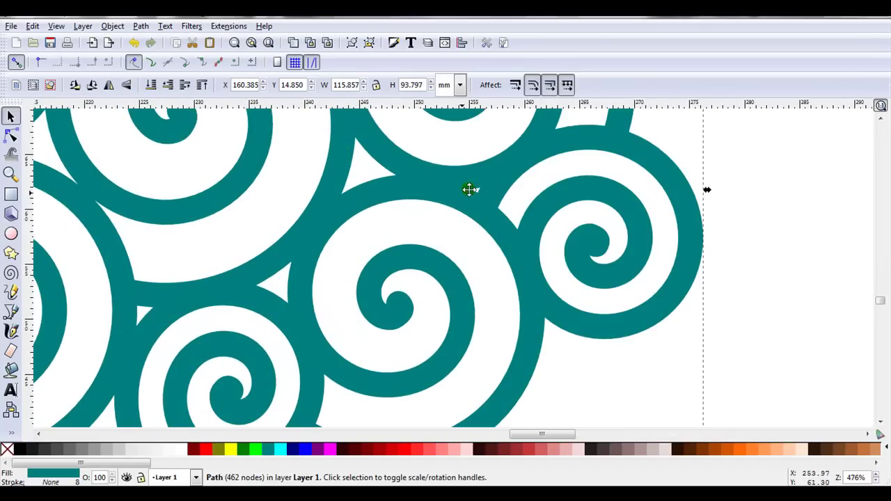
scroll(486, 193, "down", 2)
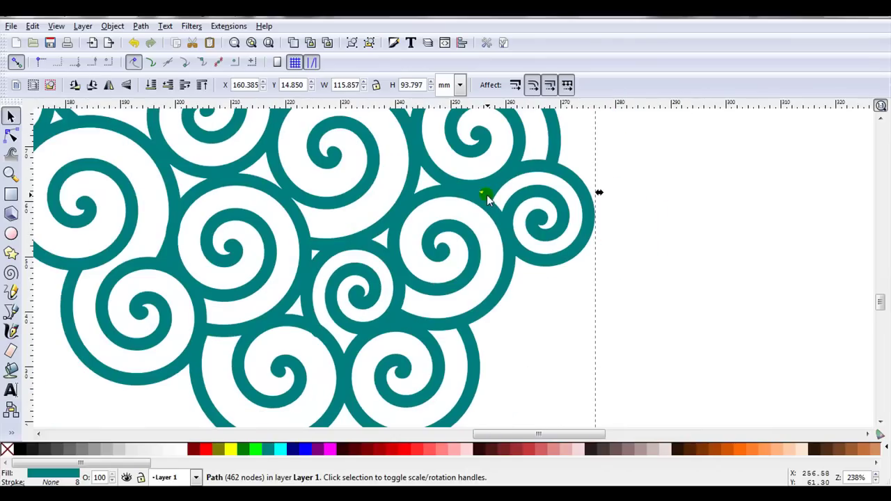
scroll(414, 213, "down", 2)
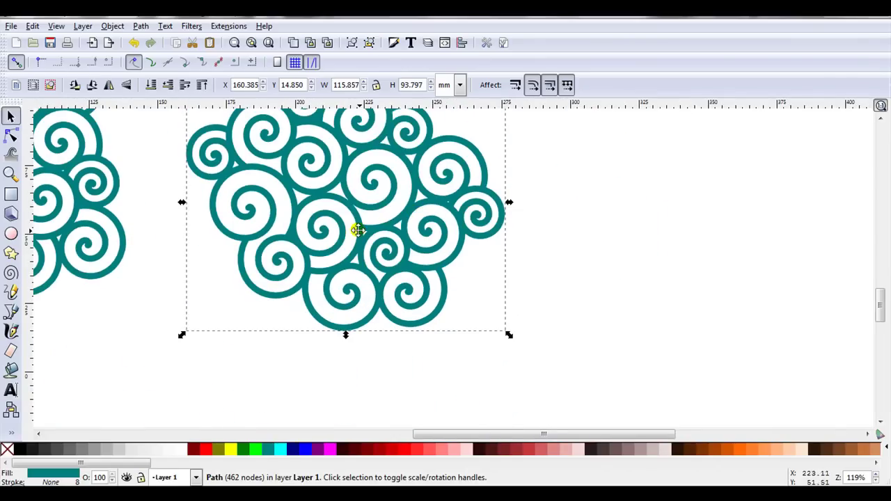
key("ctrl+z")
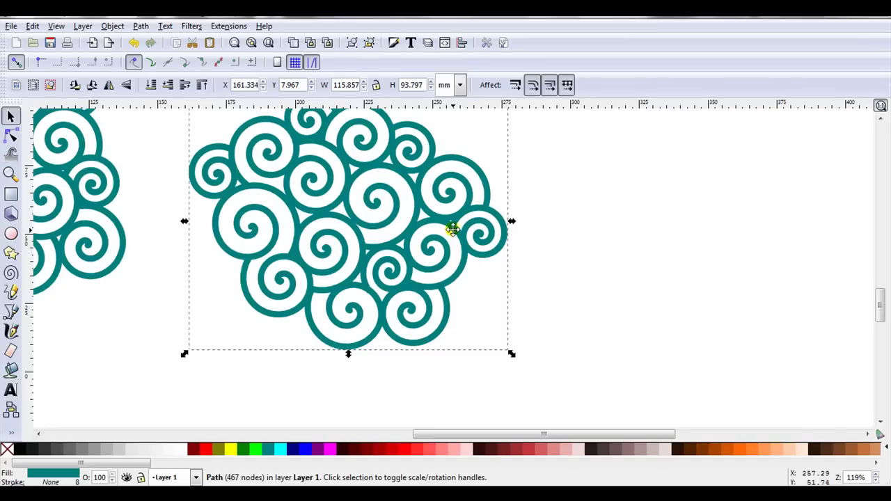
scroll(313, 242, "right", 3)
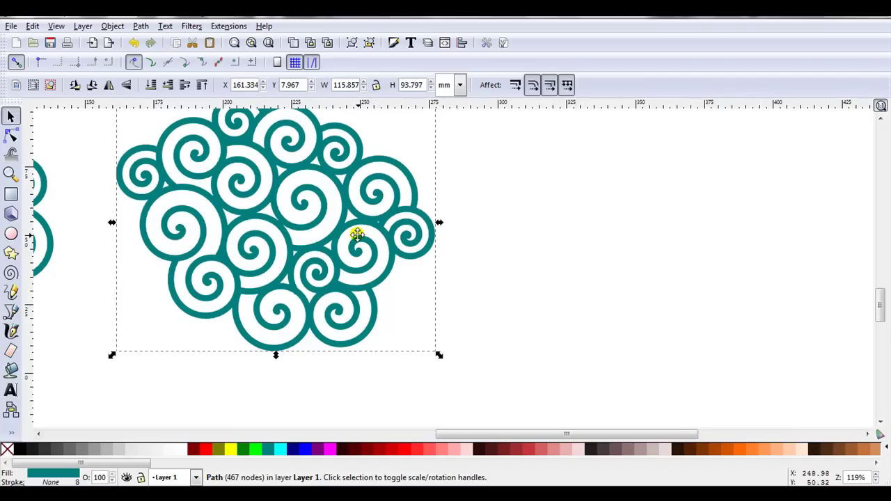
key("ctrl+z")
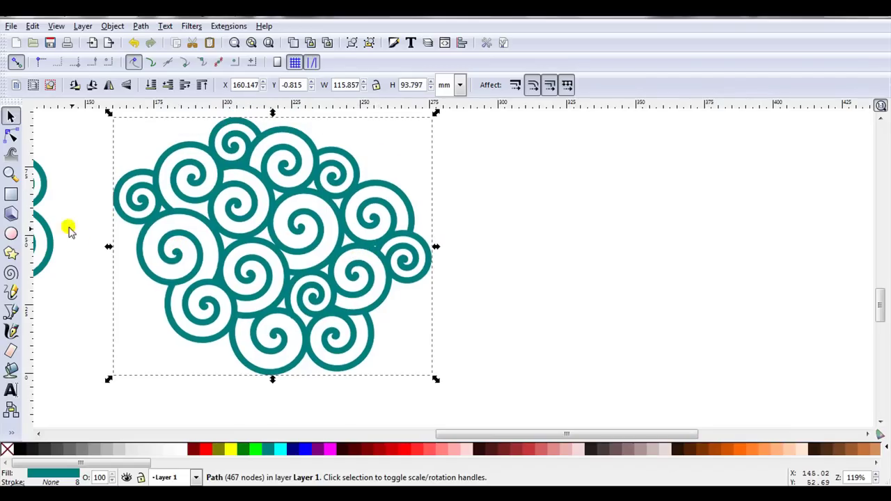
Draw a 56.490 mm navy circle and centre it on the spiral cluster at X 194.628, Y 16.140
left_click(12, 234)
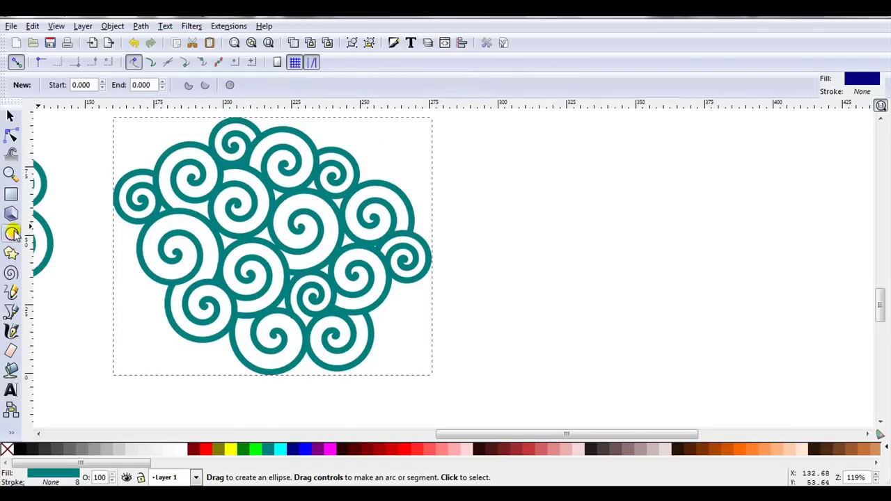
key("ctrl")
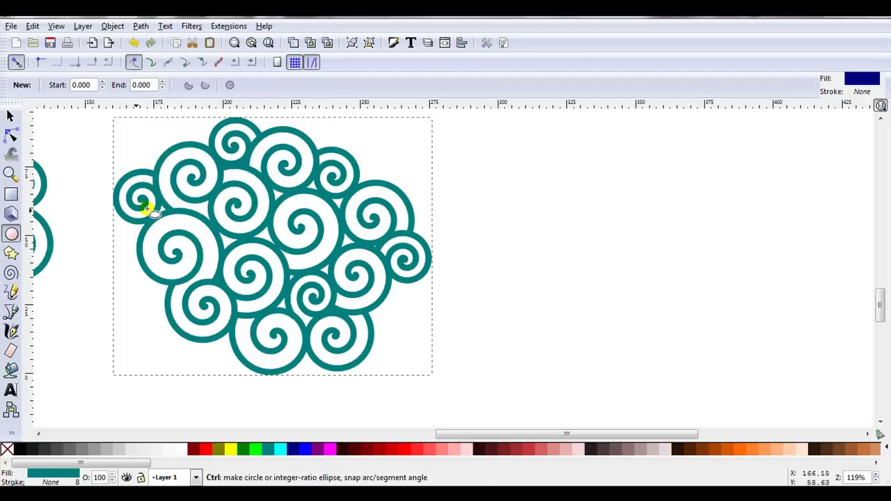
left_click_drag(206, 177, 369, 334)
left_click(9, 115)
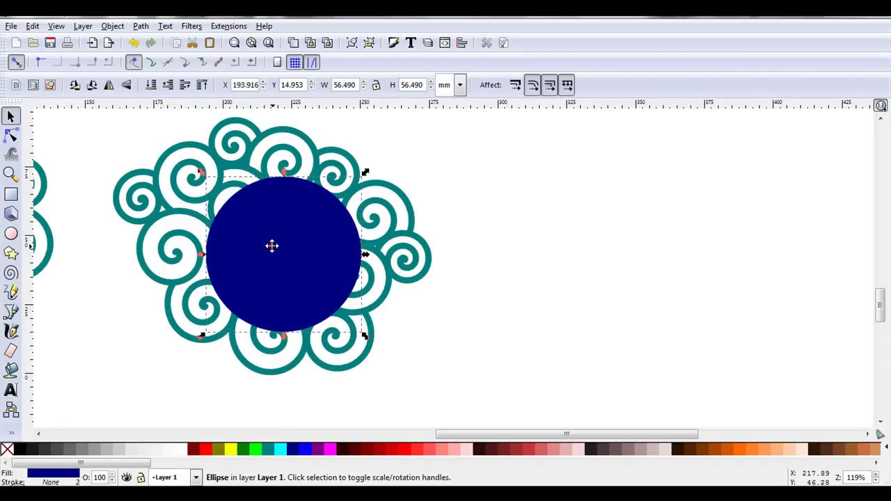
left_click_drag(272, 246, 276, 242)
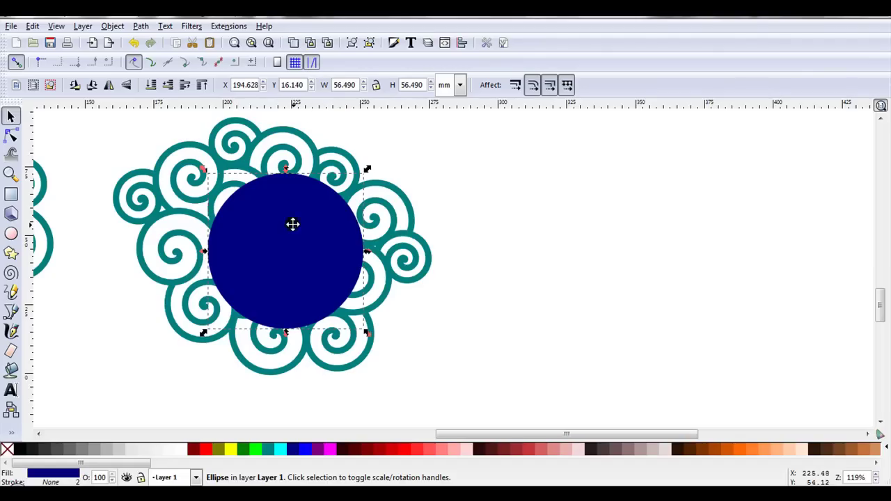
Make two copies of the navy circle to the right of the spiral cluster
left_click_drag(292, 223, 683, 185)
left_click(293, 42)
left_click(542, 199)
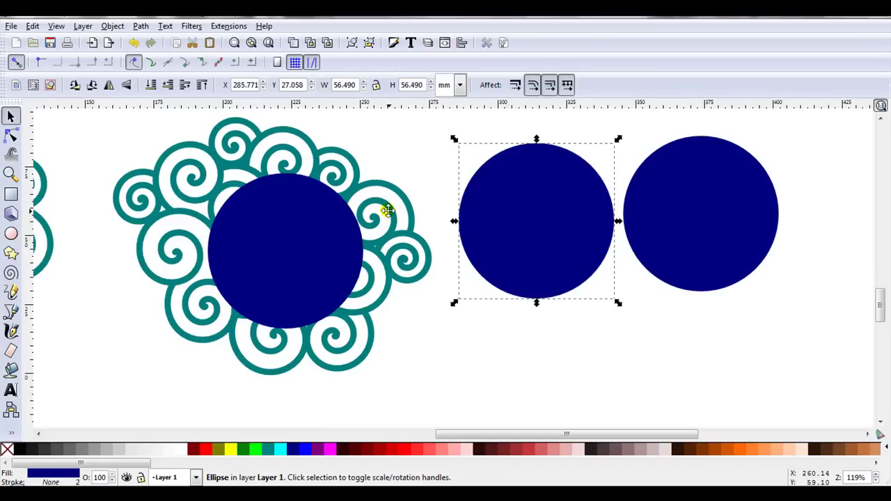
left_click(644, 202)
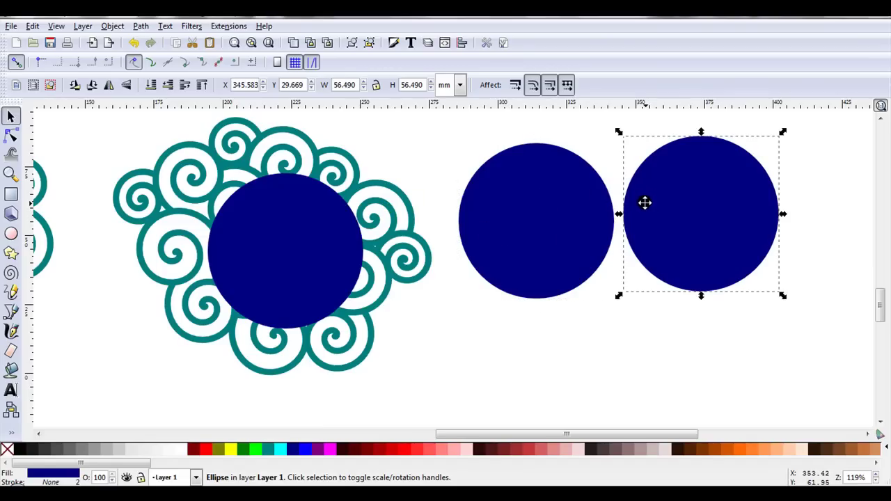
Give the right-hand circle a black stroke, no fill, and a stroke width of 8
key("shift")
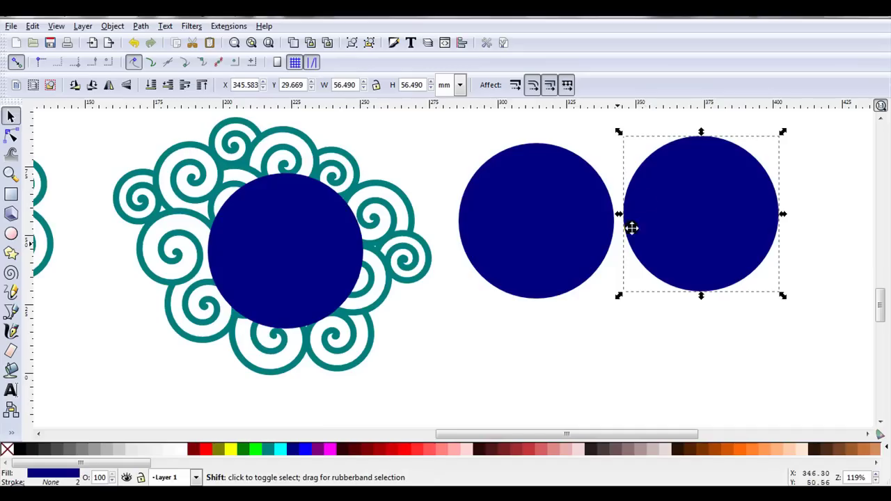
left_click(20, 451, "shift")
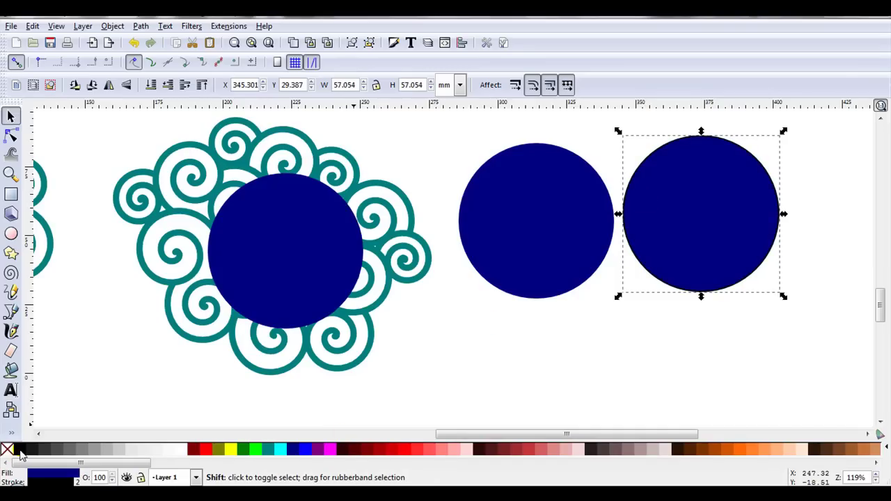
right_click(50, 476)
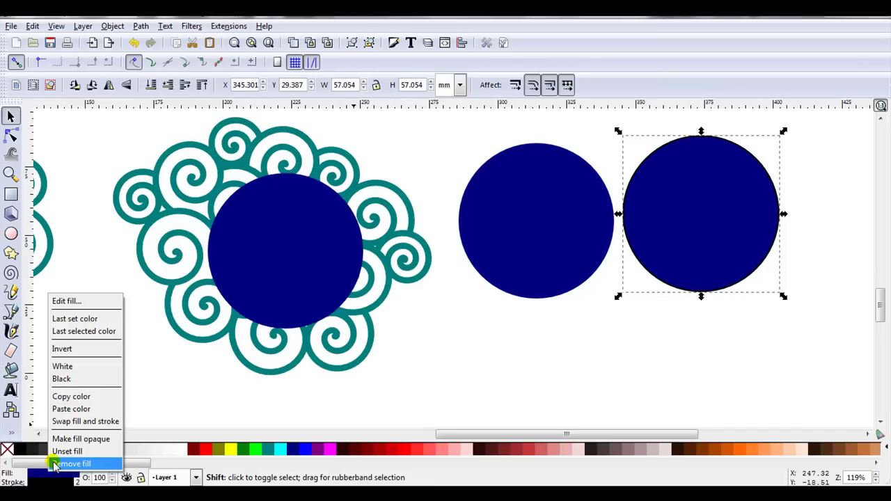
left_click(55, 464)
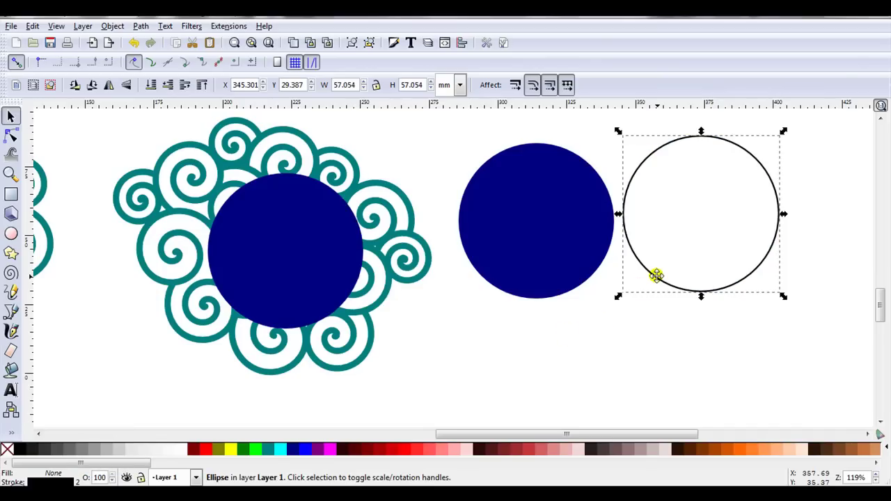
right_click(76, 480)
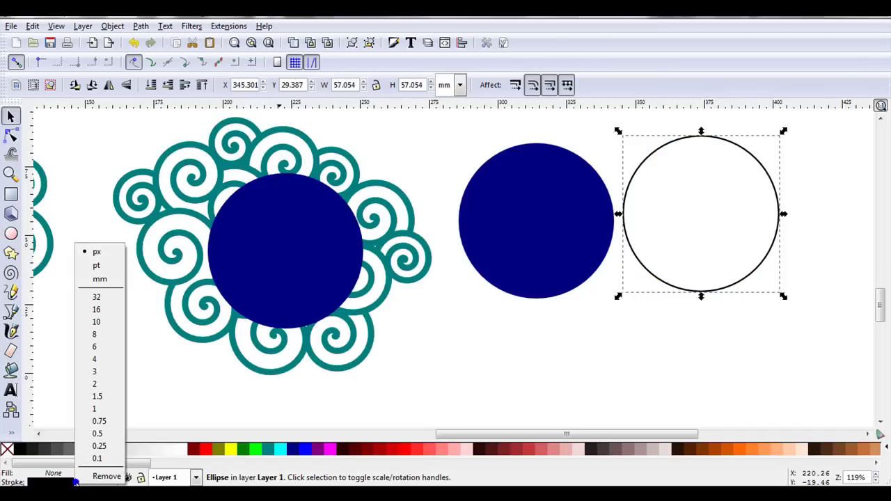
left_click(117, 335)
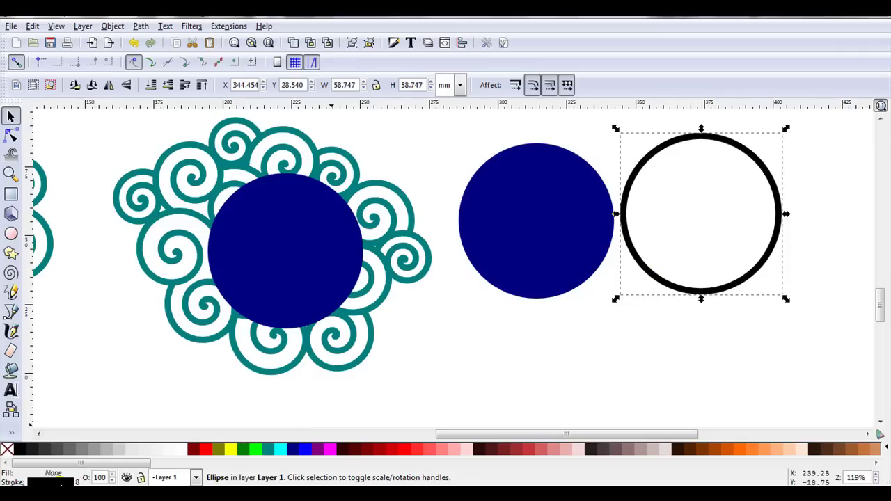
Convert the black ring's stroke into a filled 8-node path with no stroke
left_click(140, 25)
left_click(156, 58)
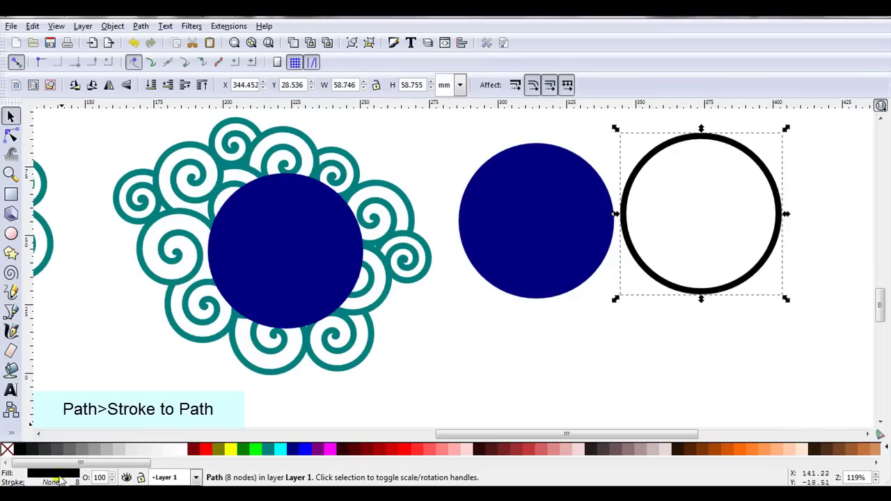
left_click(570, 316)
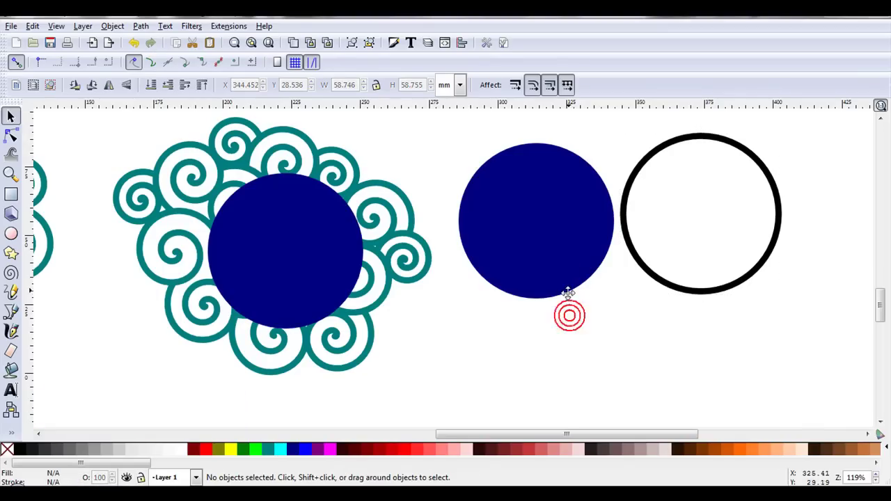
Check the right-hand circle and ring, then select the navy circle over the spirals
left_click(555, 244)
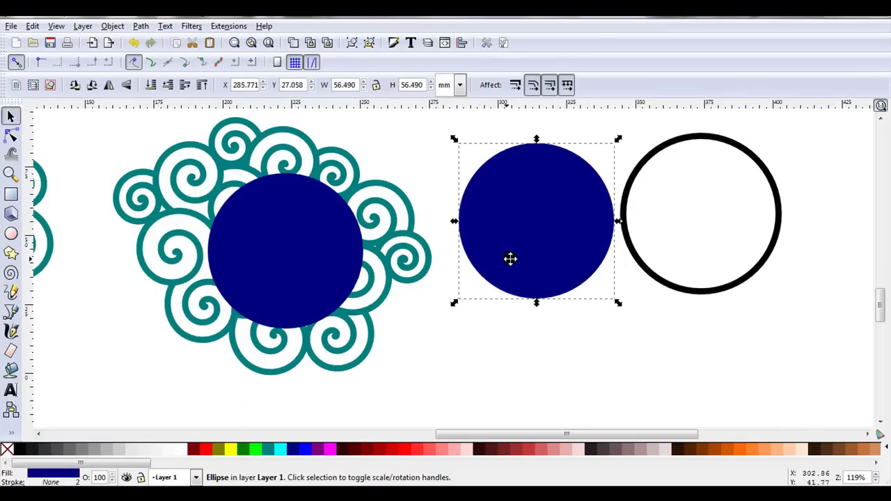
left_click(631, 247)
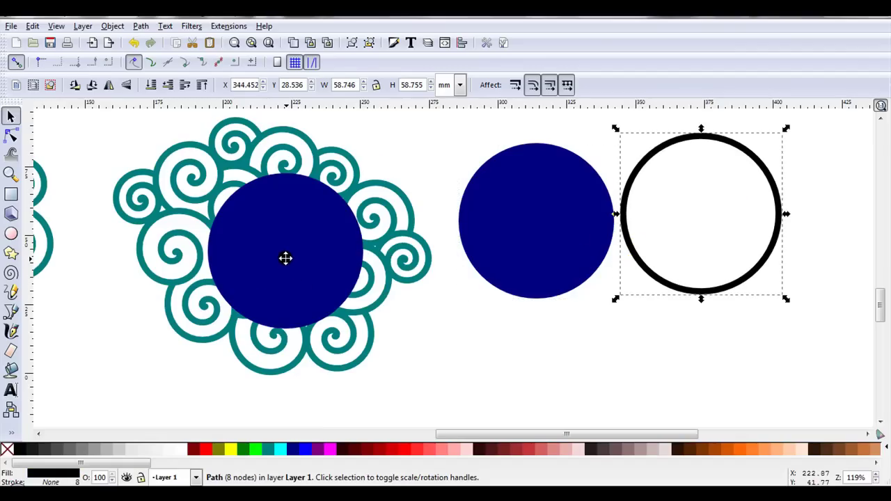
key("Escape")
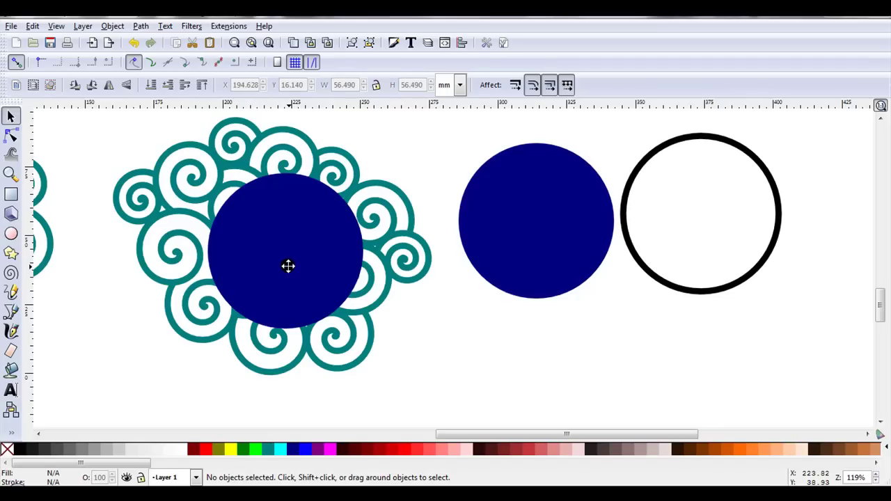
left_click(288, 266)
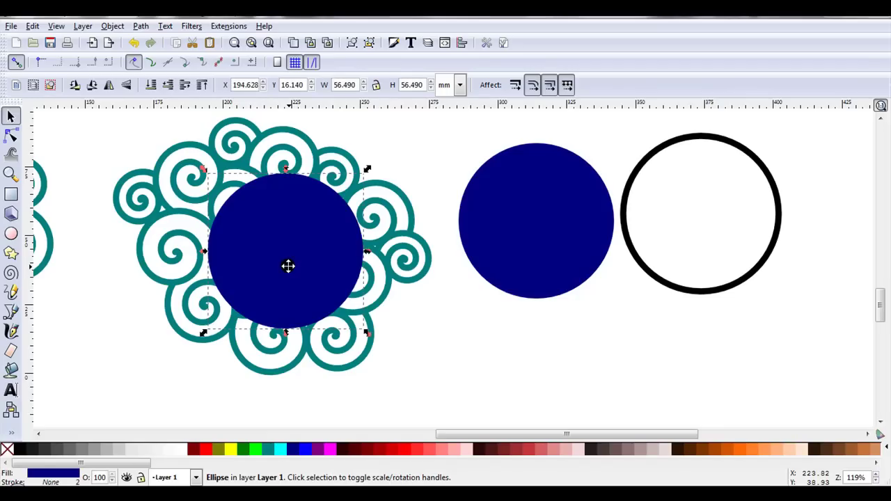
Subtract the navy circle from the teal spiral cluster with Path > Difference
key("shift")
left_click(397, 264, "shift")
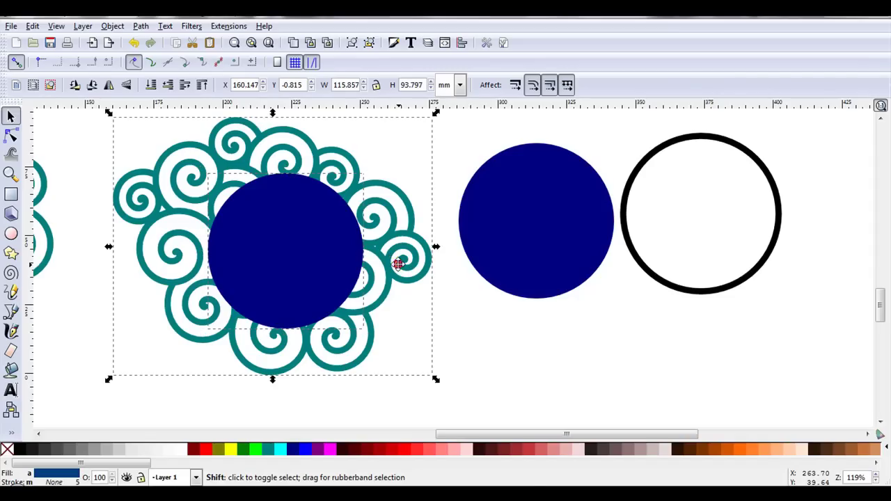
left_click(141, 26)
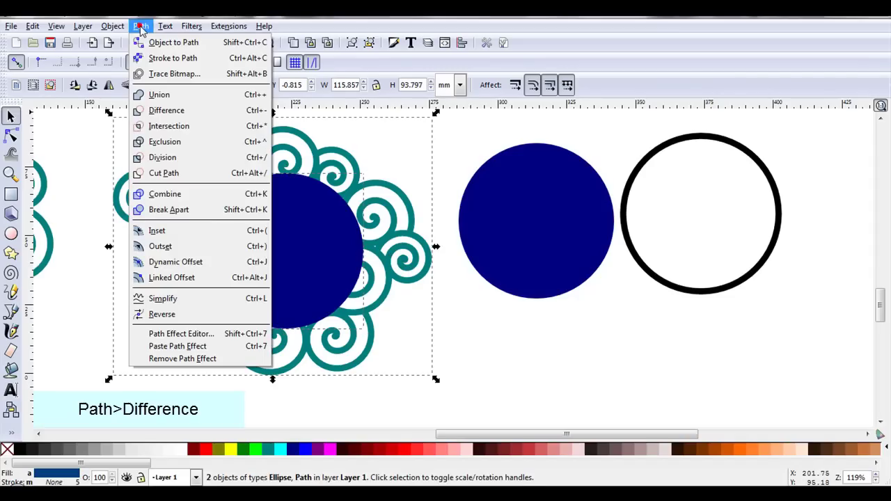
left_click(161, 111)
left_click(288, 219)
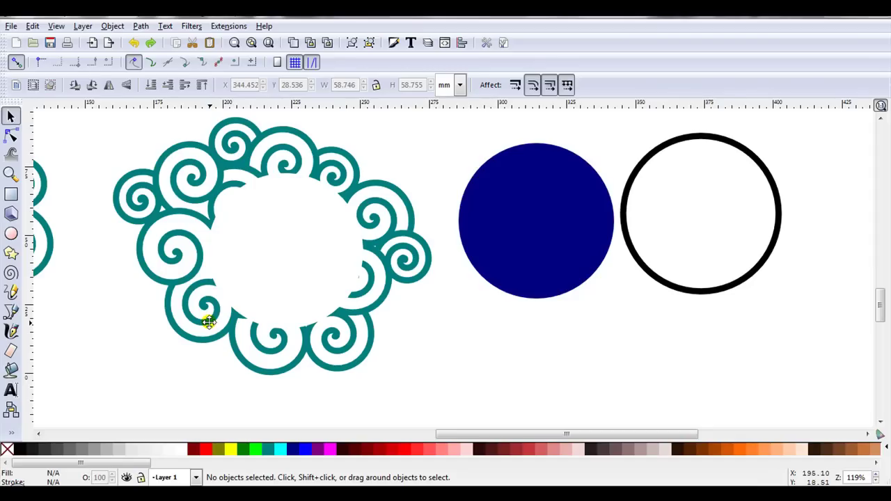
Move the black ring onto the round hole and union it with the spirals into a 344-node path
left_click_drag(646, 273, 225, 311)
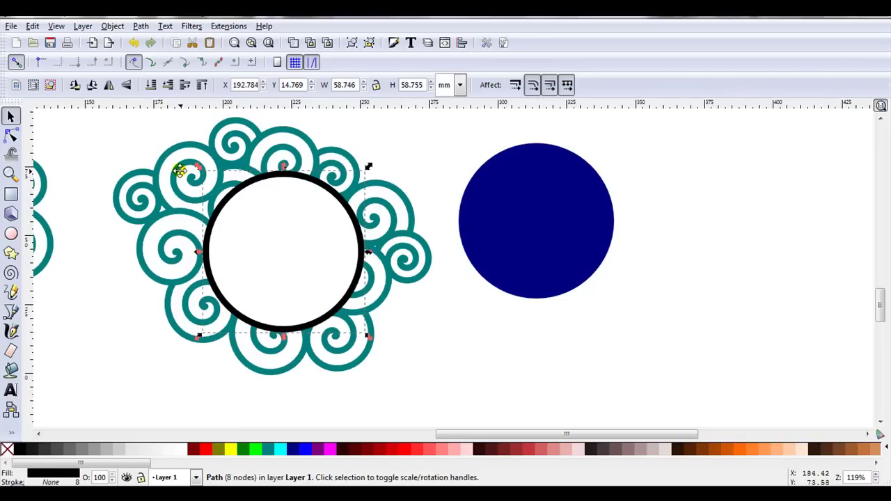
left_click(156, 176, "shift")
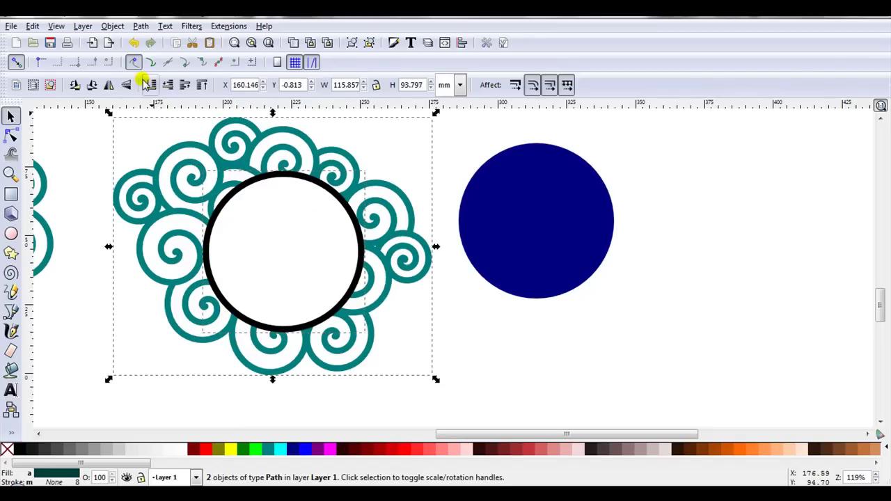
left_click(139, 28)
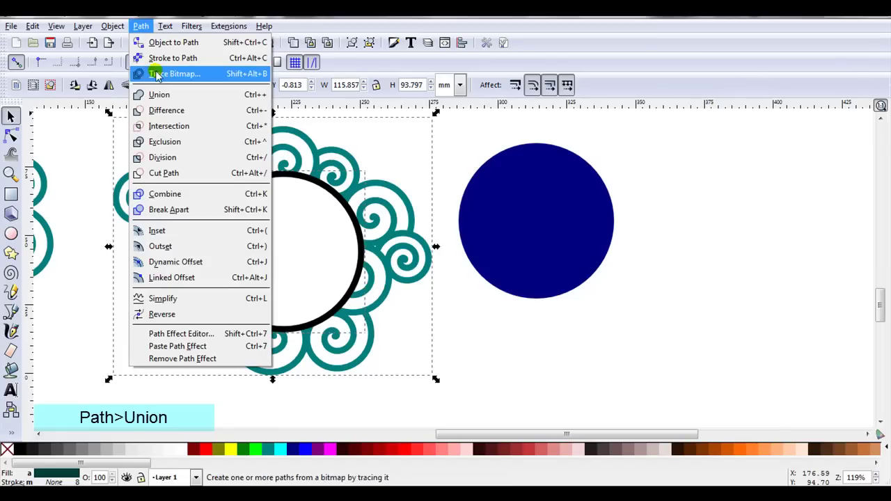
left_click(159, 95)
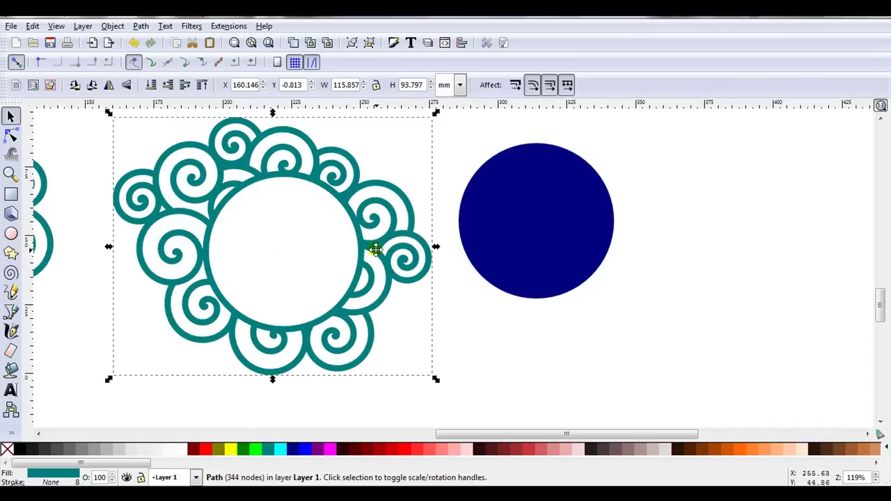
Delete the three nodes of the stray triangle inside the frame, then return to the selector
scroll(374, 248, "up", 6)
key("n")
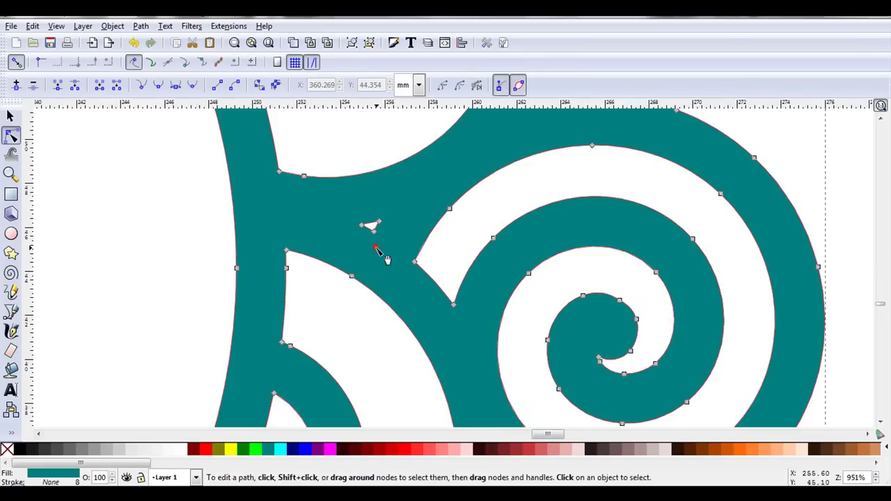
left_click(368, 225)
left_click_drag(354, 208, 386, 245)
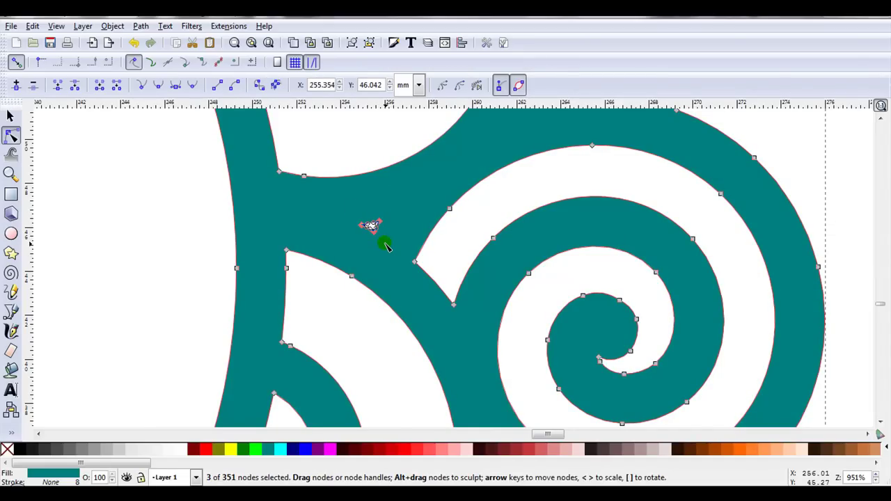
key("Delete")
scroll(386, 245, "down", 6)
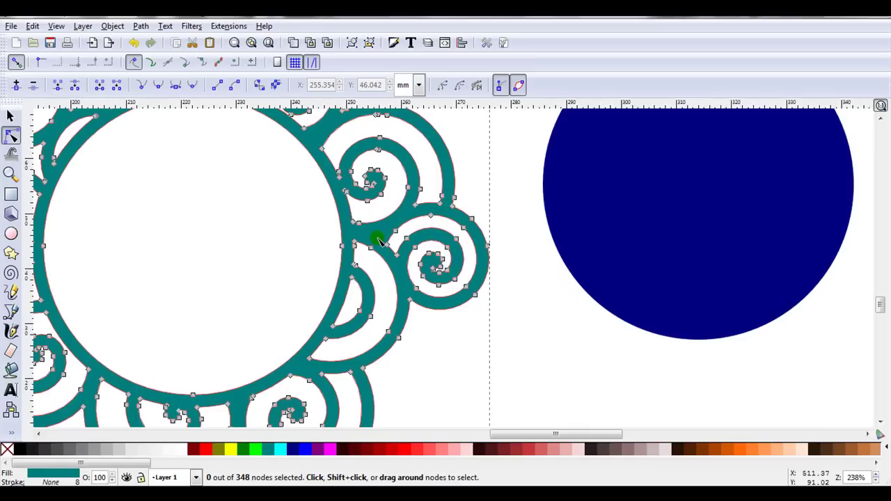
scroll(418, 261, "down", 1)
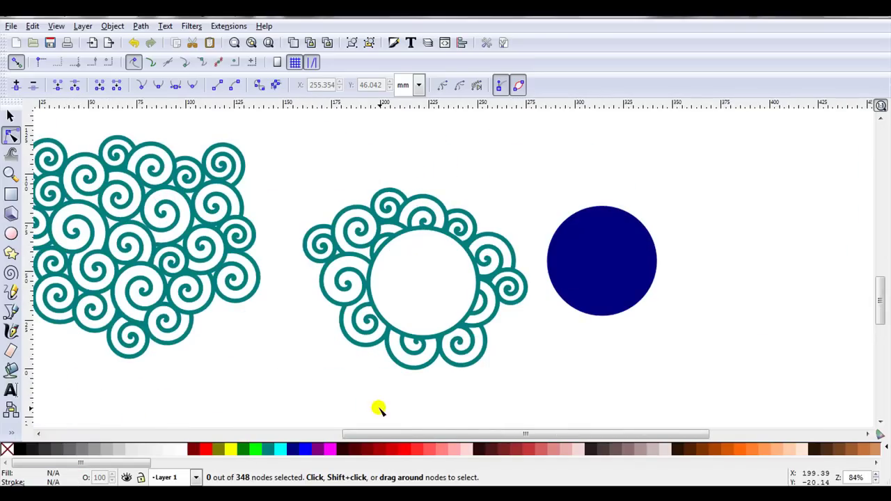
left_click_drag(375, 435, 346, 437)
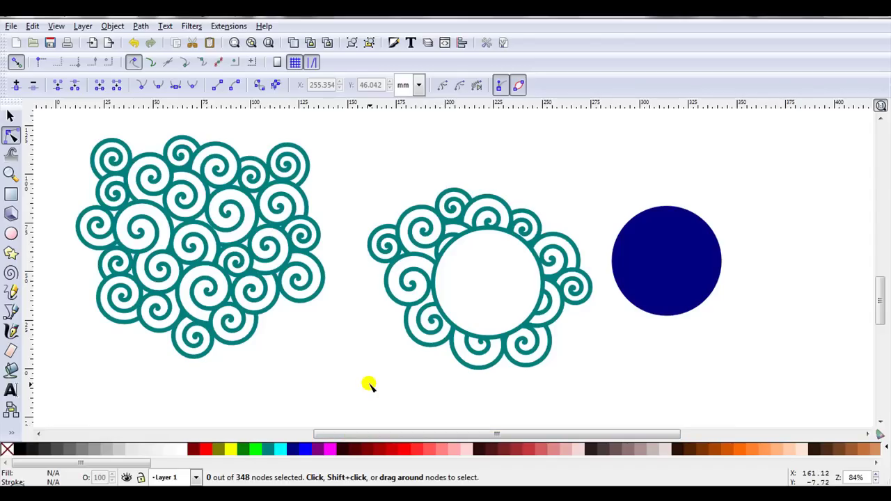
key("s")
scroll(199, 213, "left", 4)
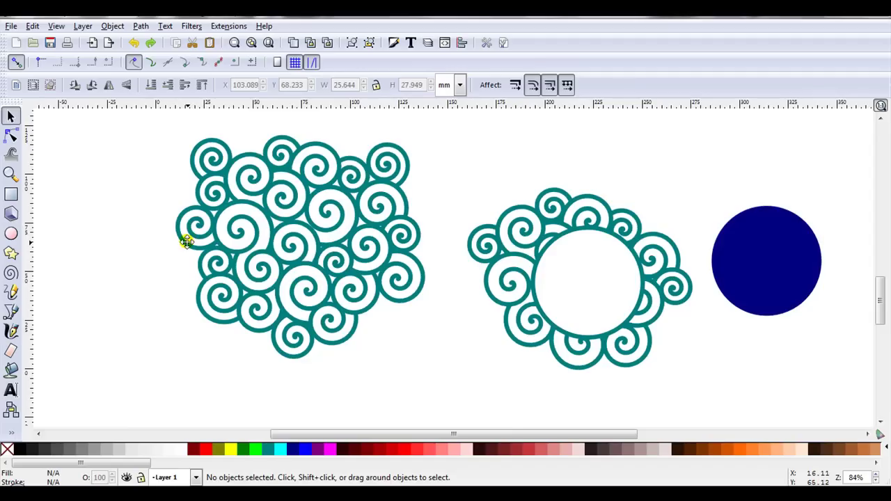
Delete the stray spirals on the left cluster's left edge, top-left and bottom
left_click(185, 238)
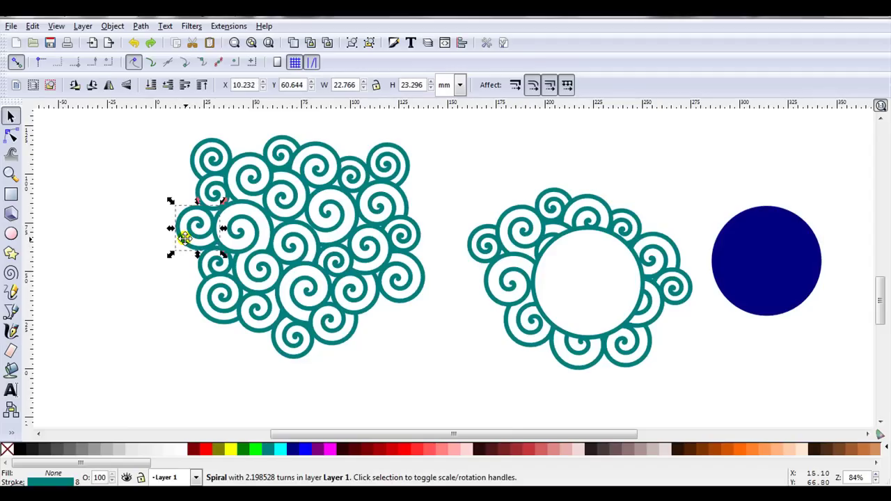
key("Delete")
left_click(190, 165)
key("Delete")
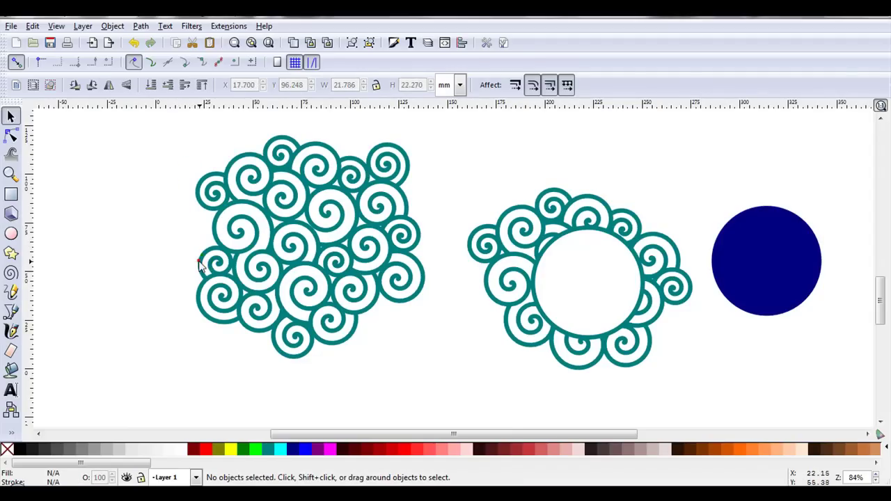
left_click(200, 263)
key("Delete")
left_click(200, 292)
key("Delete")
left_click(278, 349)
Delete the remaining stray spirals at the cluster's bottom-right, top-right and bottom-left
key("Delete")
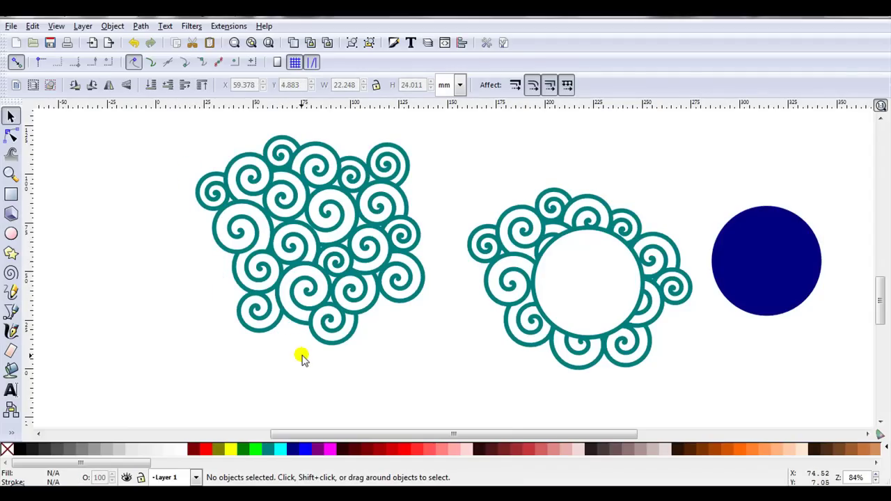
left_click(394, 298)
key("Delete")
key("Tab")
key("Delete")
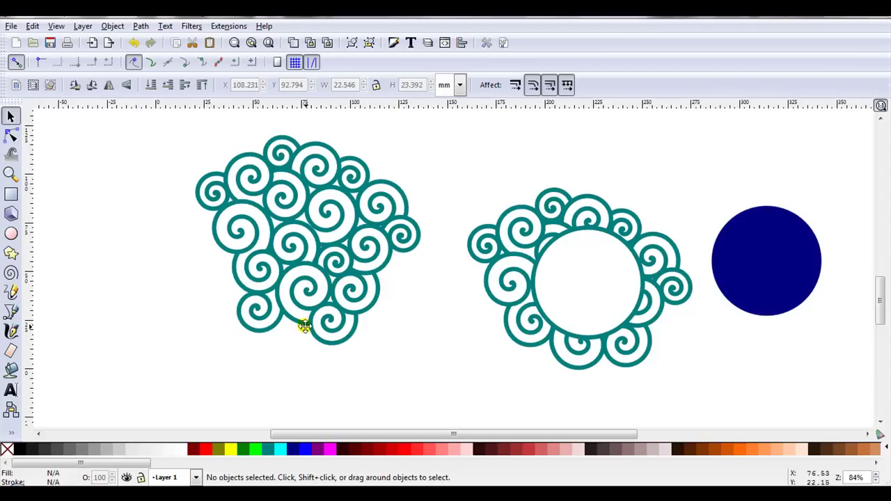
left_click(304, 326)
key("Delete")
left_click(265, 329)
key("Delete")
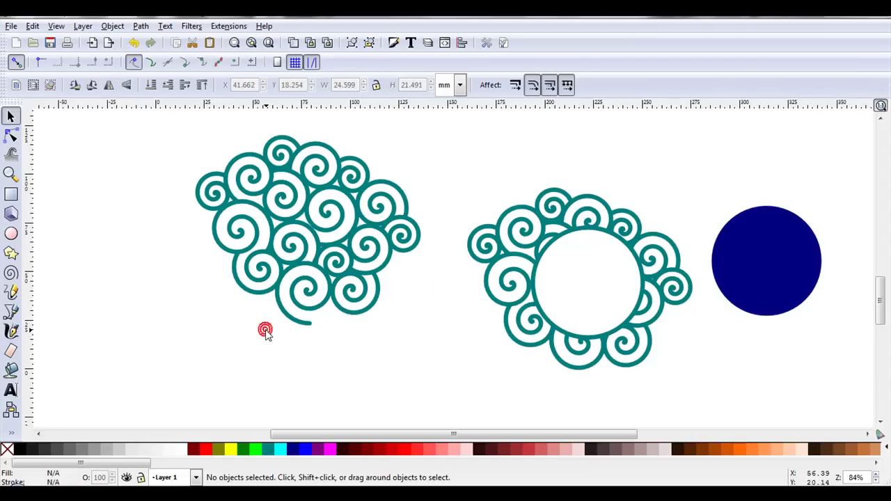
left_click(309, 307)
key("Delete")
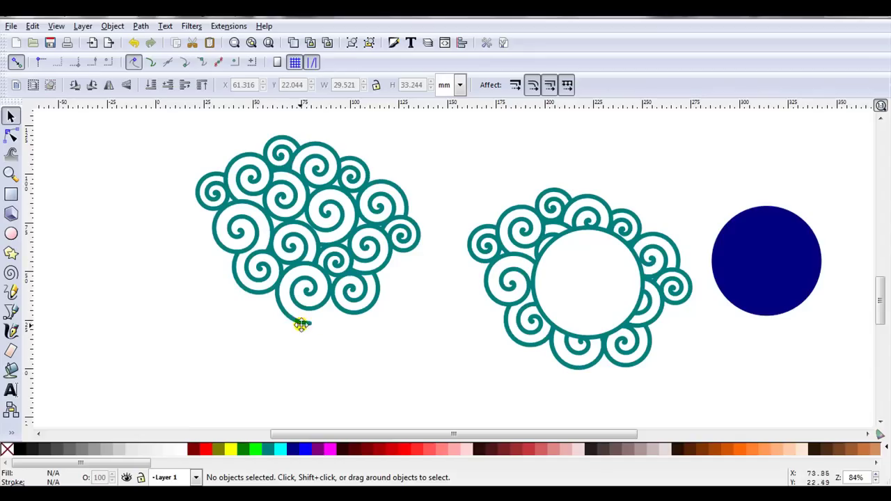
Unroll the bottom spiral to about 2.46 turns, then select every spiral in the left cluster
key("F9")
left_click(301, 324)
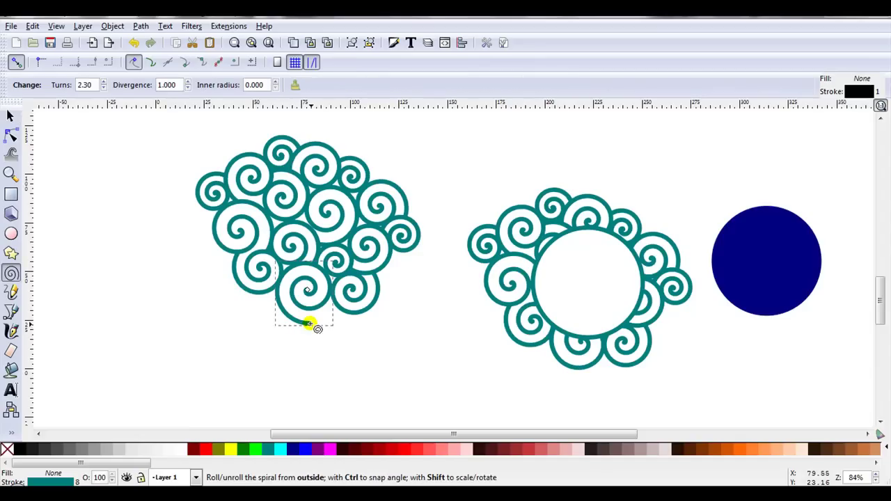
left_click_drag(310, 325, 338, 309)
key("F1")
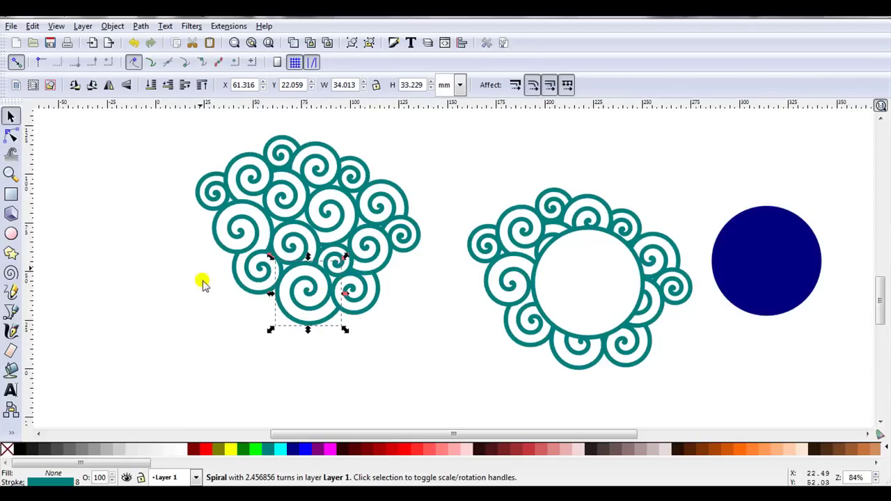
left_click(223, 311)
mouse_move(163, 131)
left_mouse_down()
mouse_move(251, 158)
mouse_move(368, 233)
mouse_move(434, 360)
left_mouse_up()
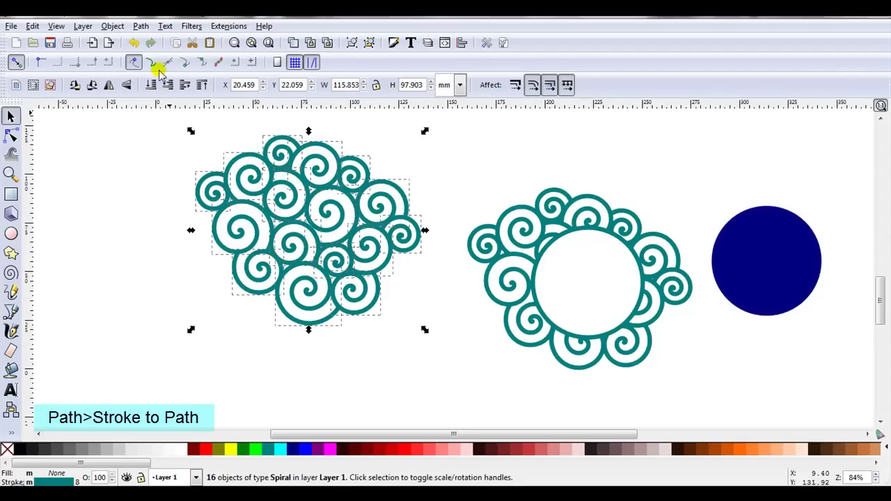
Convert the selected spirals' strokes to paths and union them into one teal shape
left_click(141, 26)
left_click(168, 62)
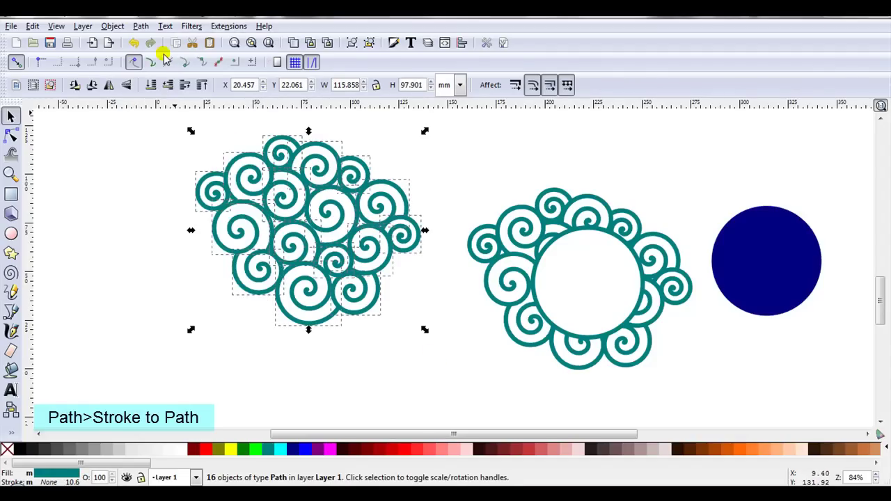
left_click(141, 26)
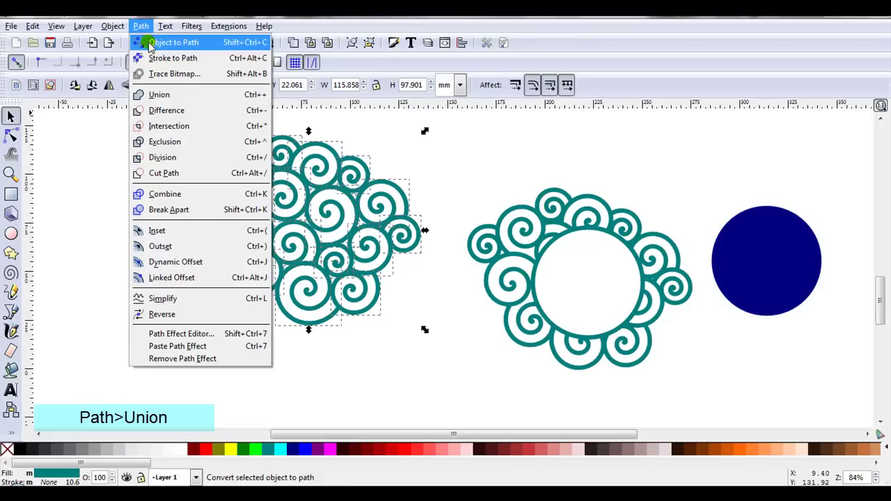
left_click(154, 93)
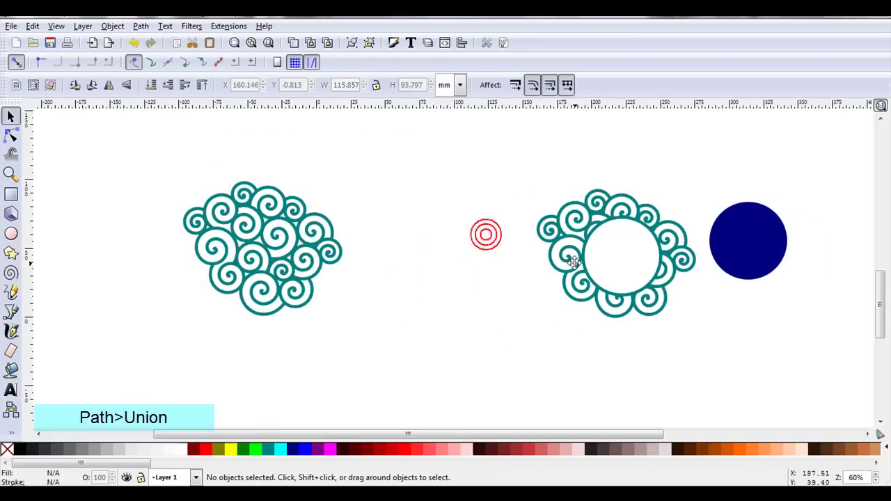
Zoom in on the left cluster and select the merged teal shape
left_click(576, 262)
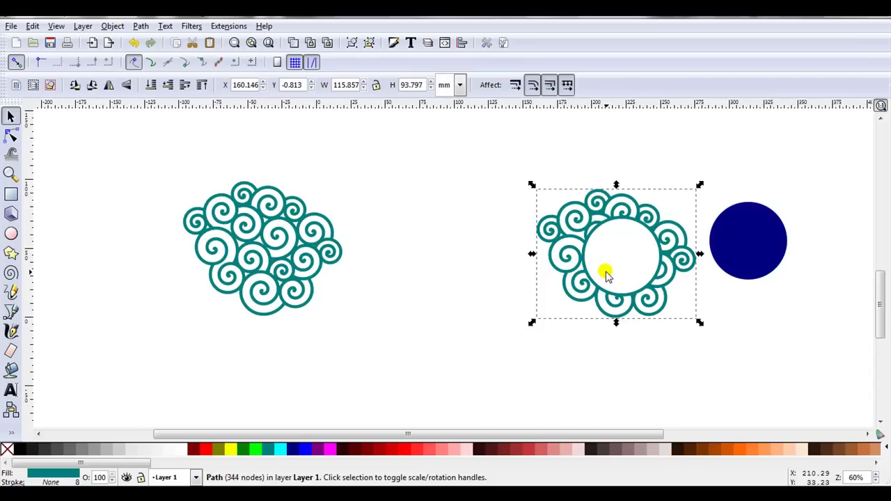
key("Tab")
key("Escape")
scroll(147, 241, "up", 1)
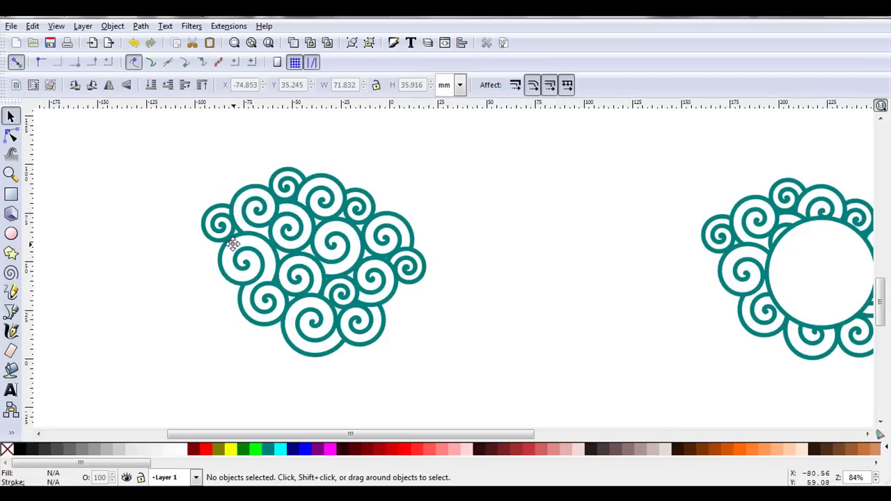
left_click(232, 243)
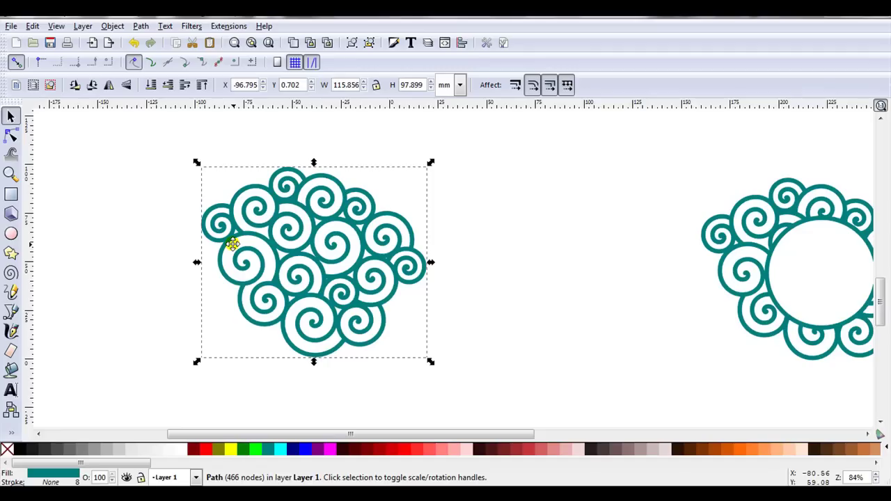
Draw a navy rectangle across the centre of the left spiral cluster
left_click(12, 195)
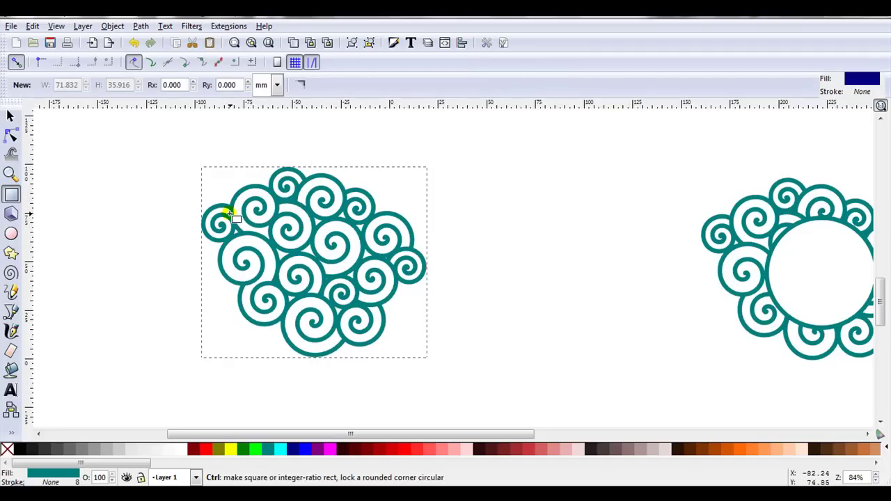
left_click_drag(241, 218, 394, 292)
key("space")
Resize the rectangle to about 69.5 × 32.6 mm, centre it, and duplicate it
left_click_drag(394, 255, 385, 256)
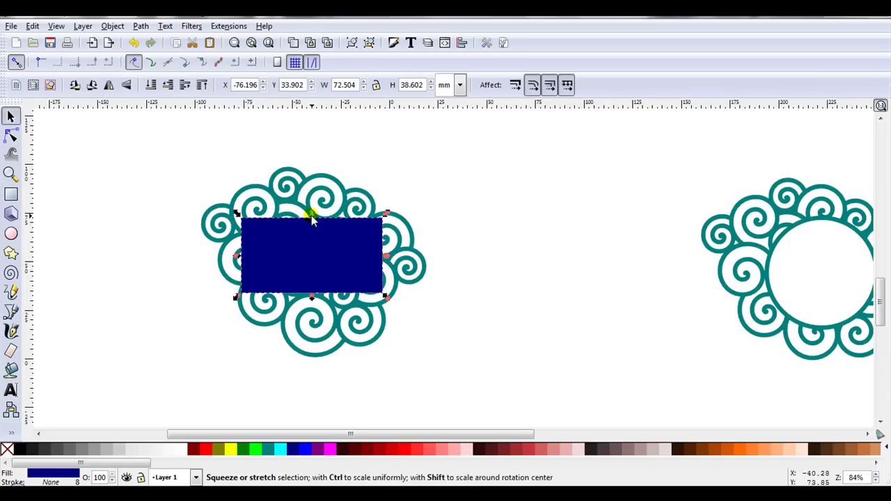
left_click_drag(311, 213, 311, 220)
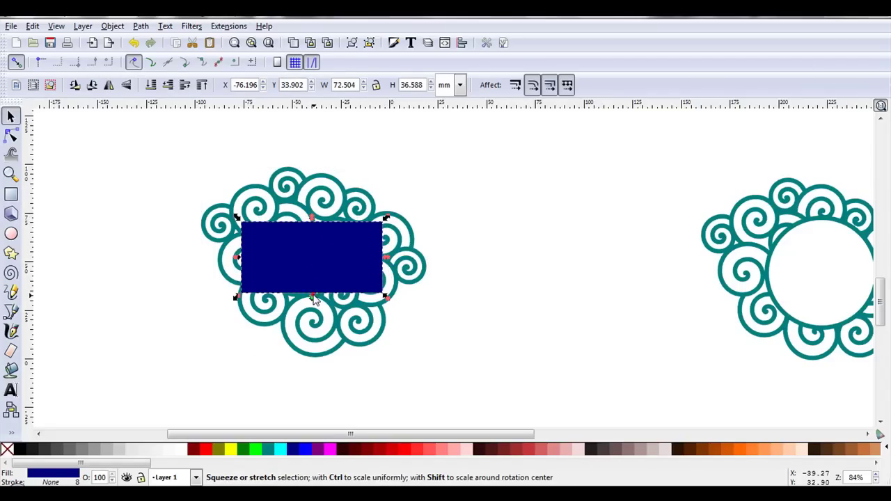
left_click_drag(313, 300, 313, 285)
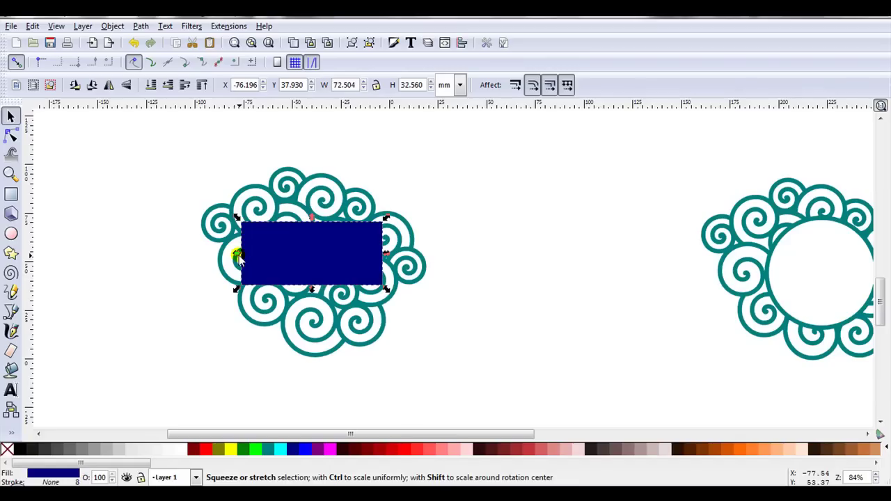
left_click_drag(238, 256, 244, 256)
scroll(200, 240, "up", 1)
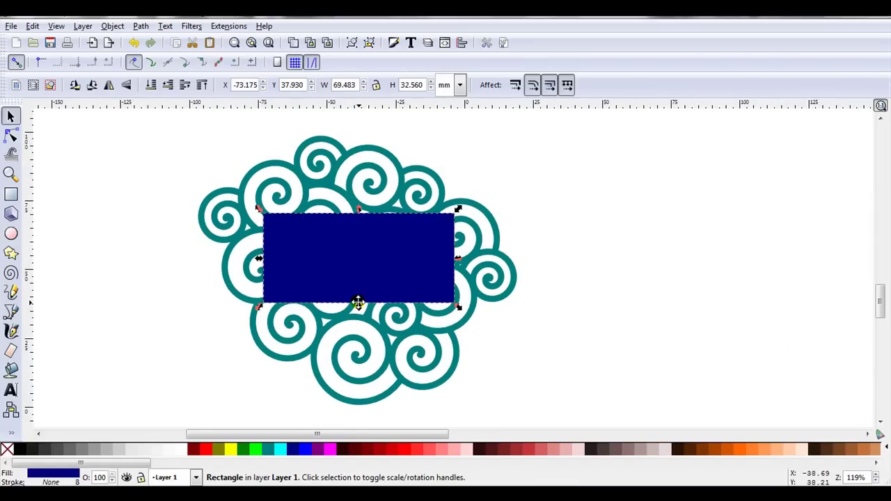
left_click_drag(355, 278, 360, 281)
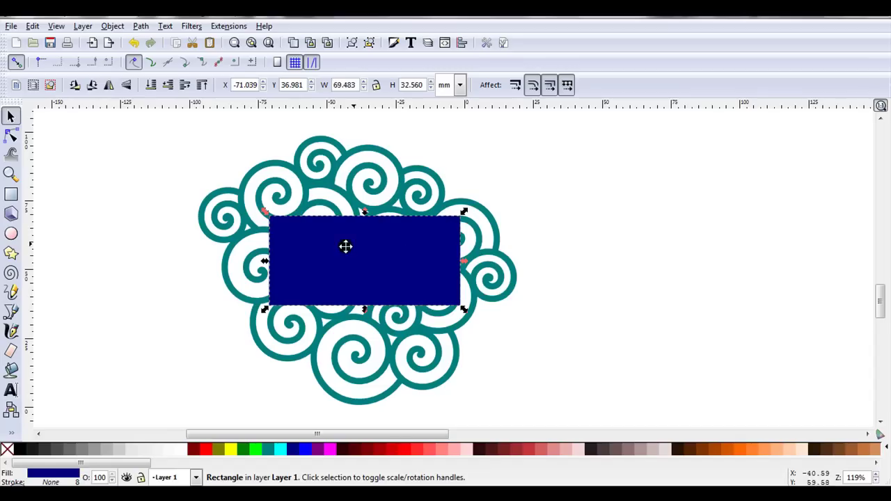
left_click(292, 43)
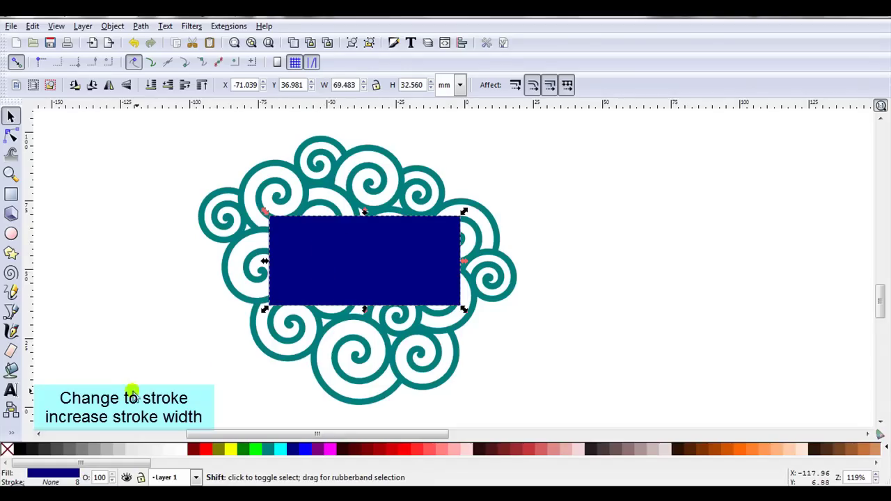
Give the duplicate rectangle a black stroke of width 8 and zoom to check its corner
left_click(19, 450, "shift")
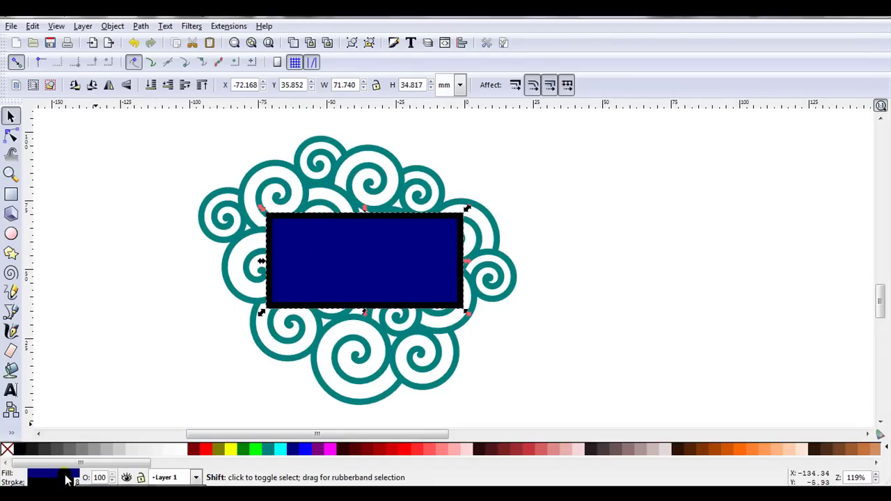
scroll(278, 215, "up", 6, "ctrl")
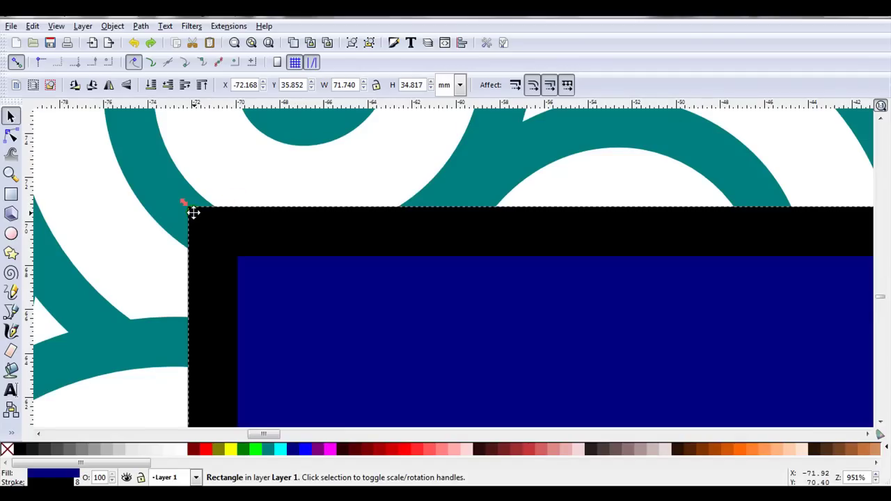
scroll(222, 212, "down", 2, "ctrl")
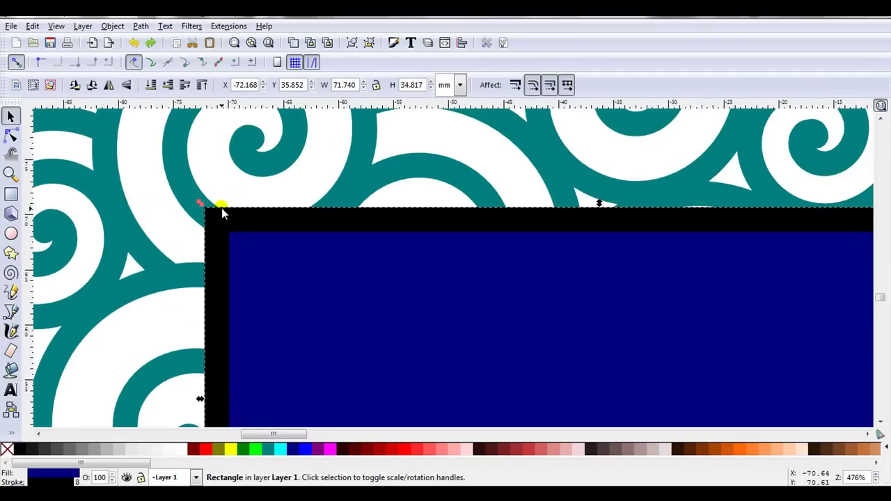
scroll(221, 209, "down", 2, "ctrl")
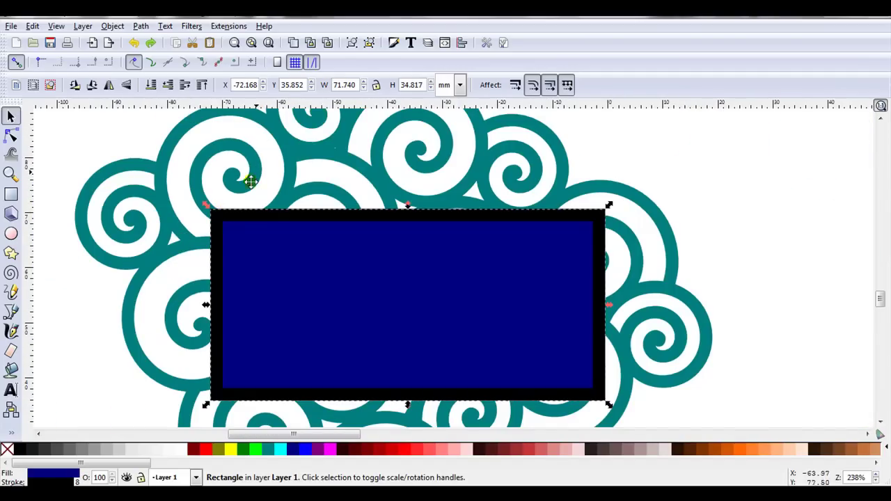
Set the rectangle outline's stroke join to Round in Fill and Stroke, then close the dock
left_click(393, 43)
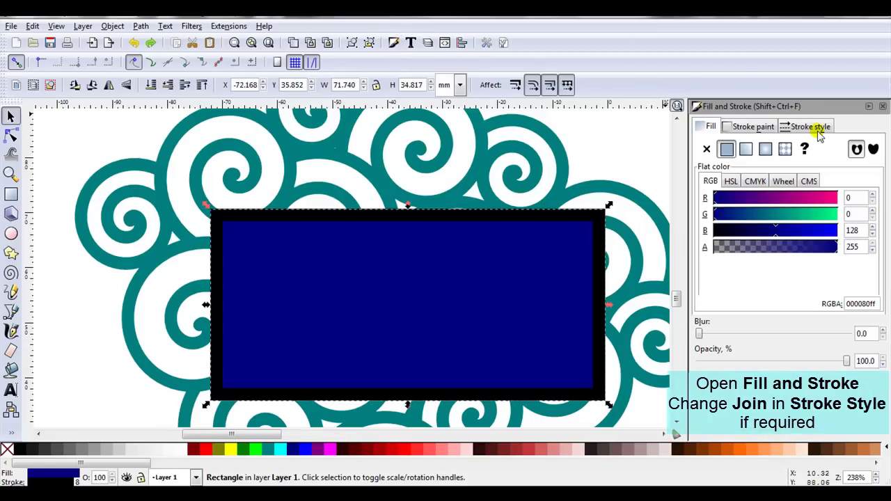
left_click(815, 127)
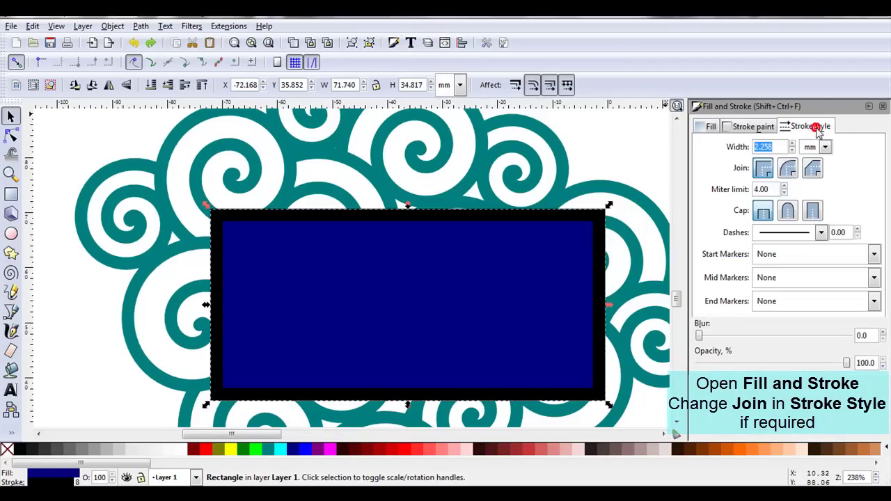
left_click(787, 170)
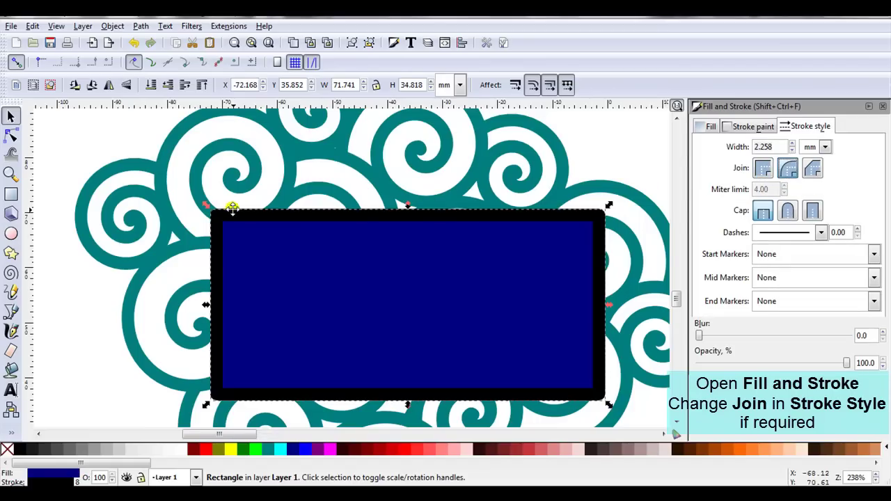
scroll(204, 219, "up", 5)
scroll(203, 219, "up", 3)
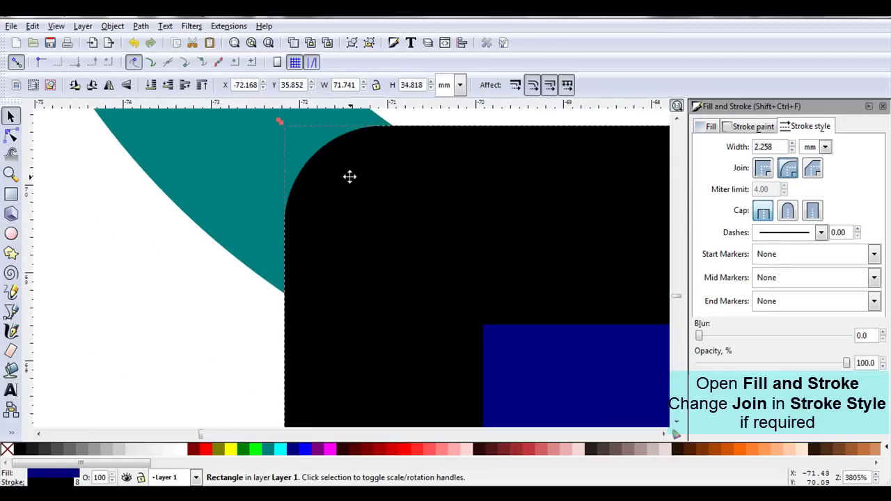
left_click(812, 168)
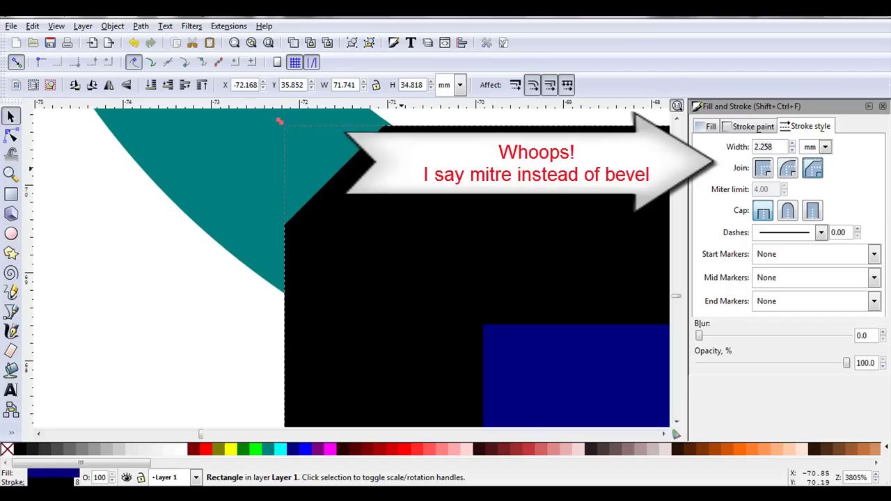
scroll(280, 202, "down", 4)
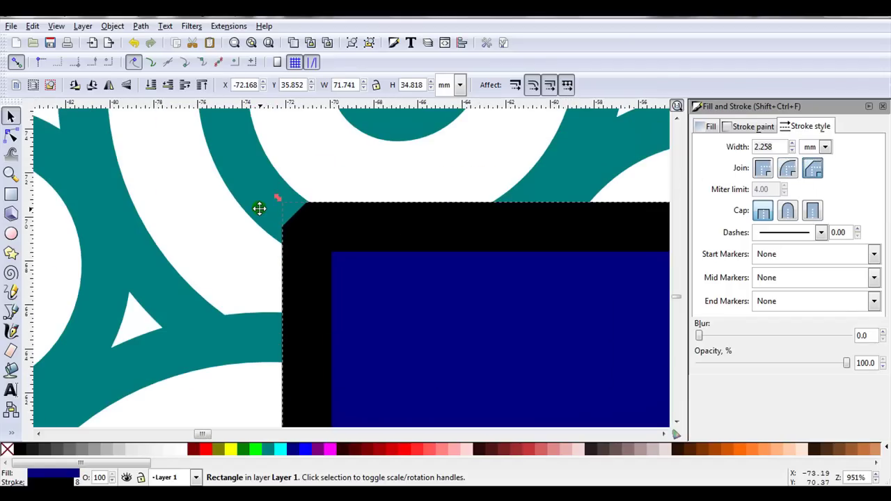
left_click(787, 171)
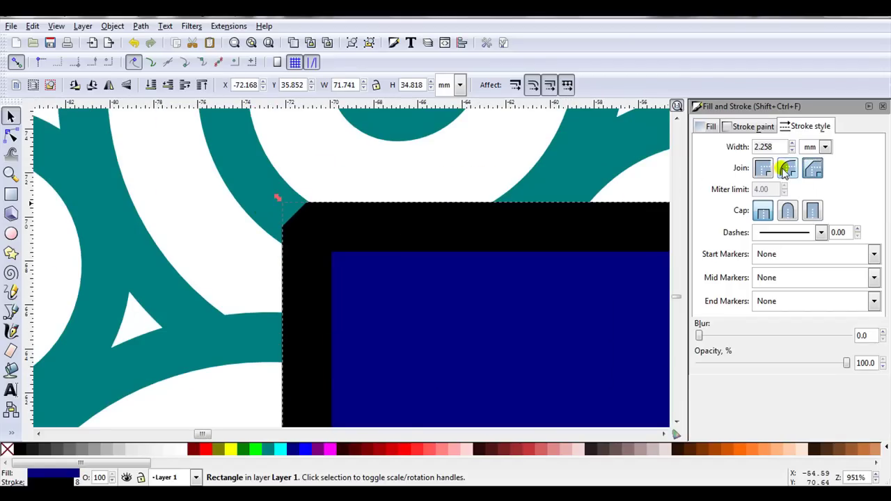
key("minus")
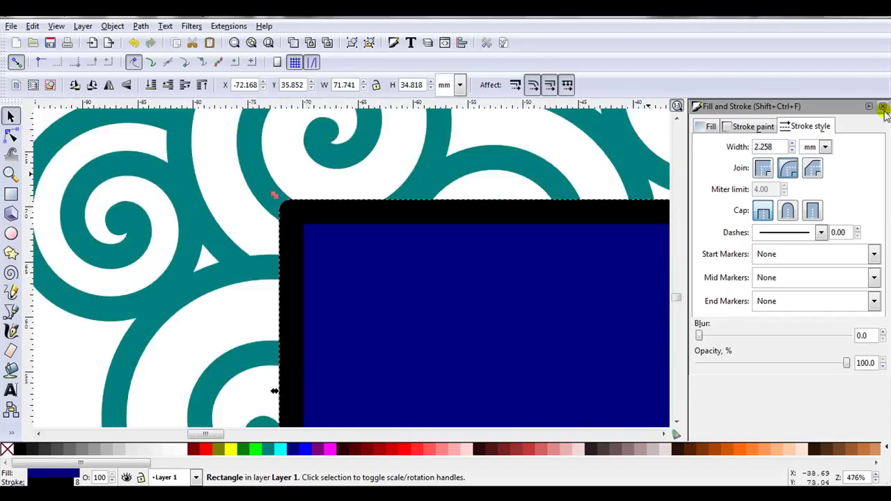
left_click(883, 106)
scroll(336, 214, "down", 2)
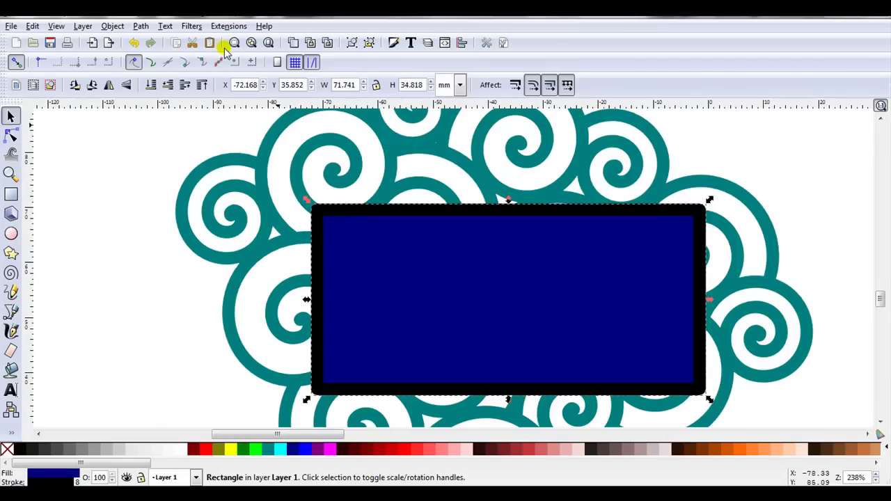
Convert the black rectangle outline into a filled 13-node path with Stroke to Path
left_click(140, 27)
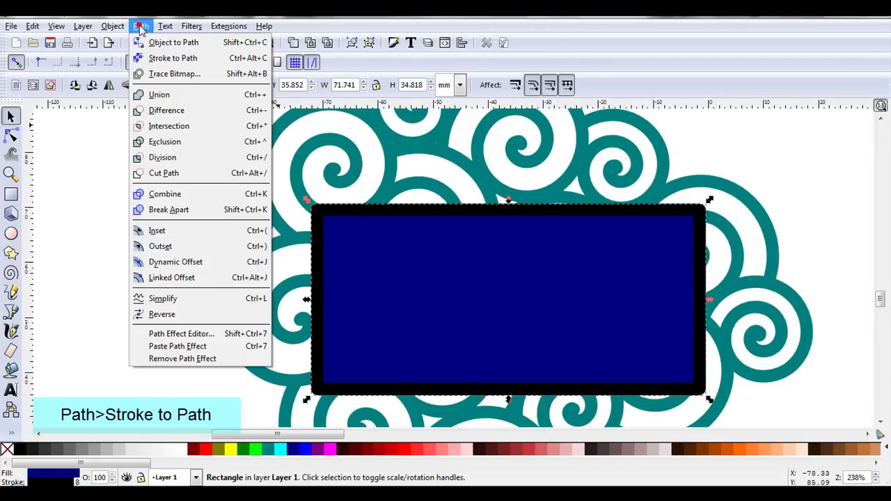
left_click(153, 58)
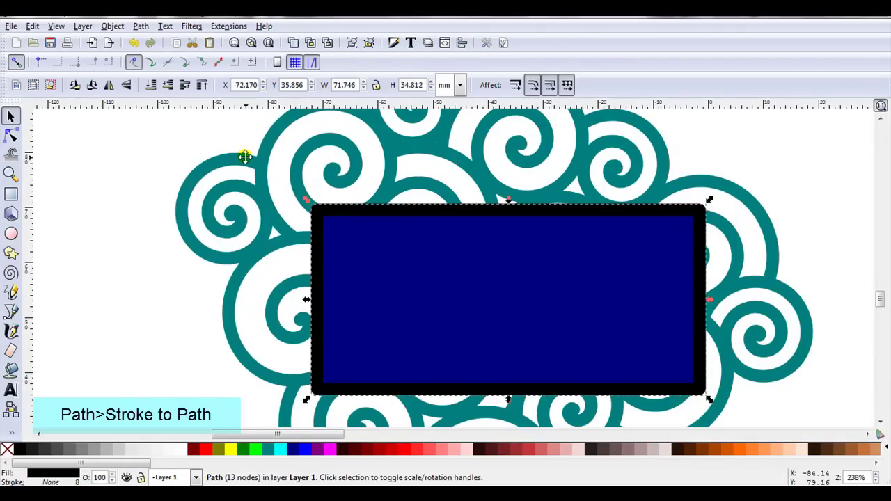
scroll(240, 150, "down", 2)
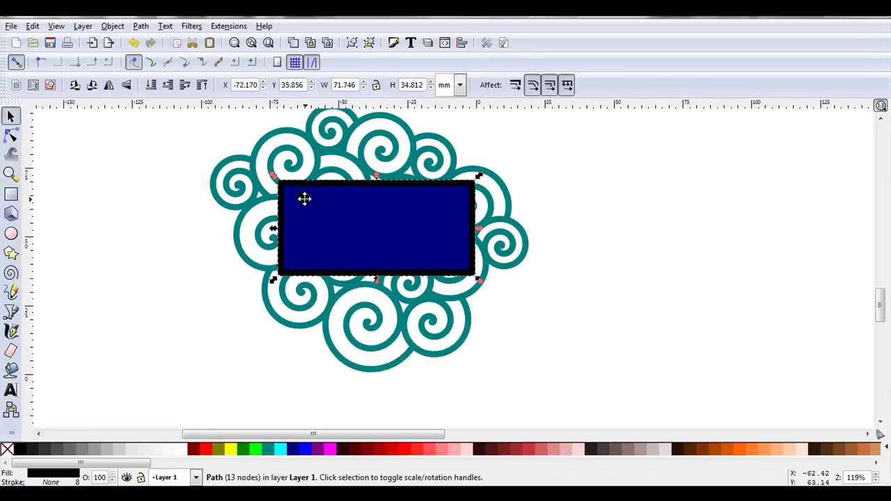
Cut the navy rectangle out of the teal spiral cloud with Path > Difference
left_click(237, 125)
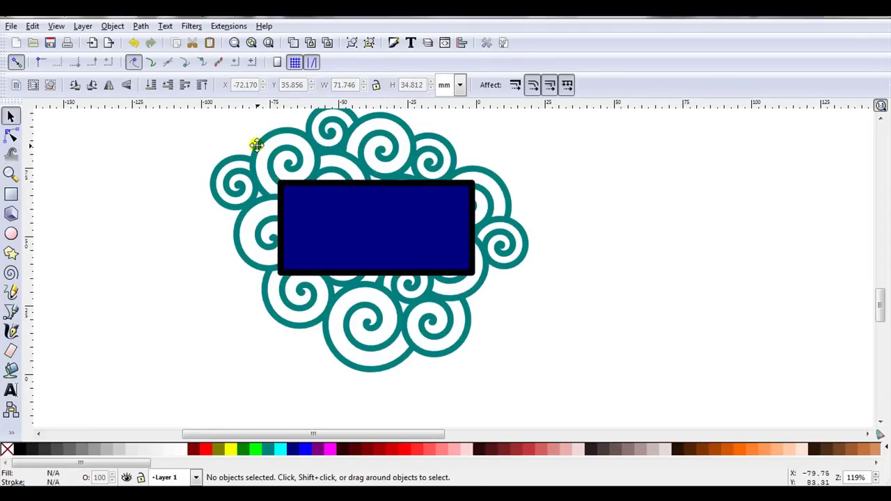
left_click(257, 144)
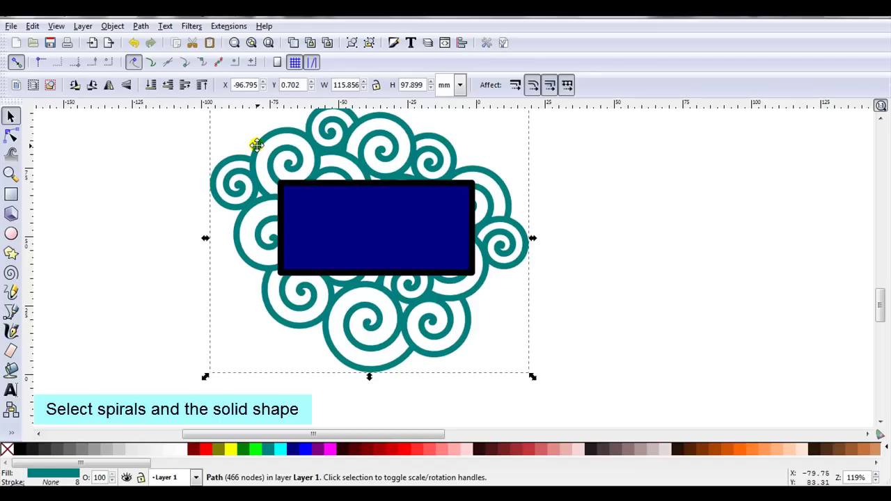
left_click(368, 227, "shift")
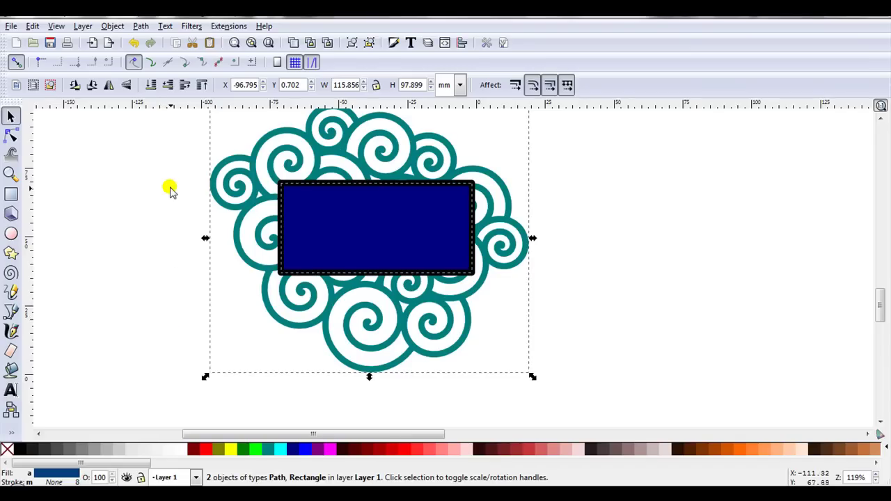
left_click(139, 26)
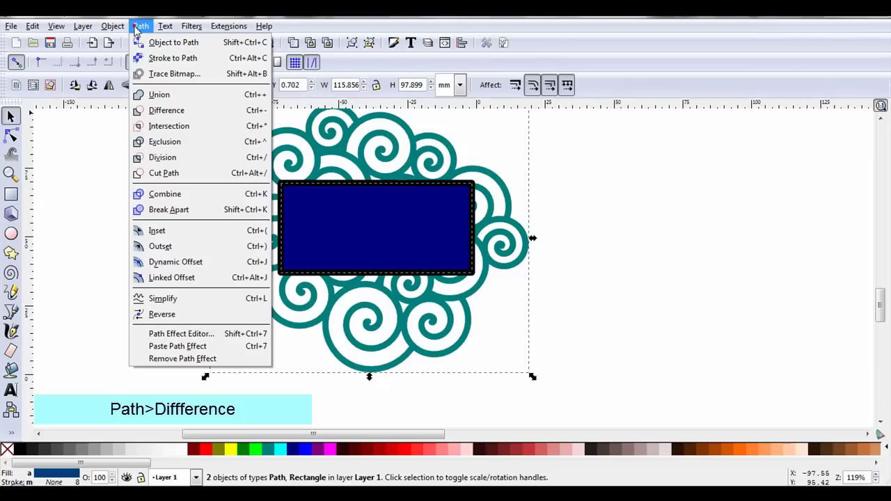
left_click(164, 111)
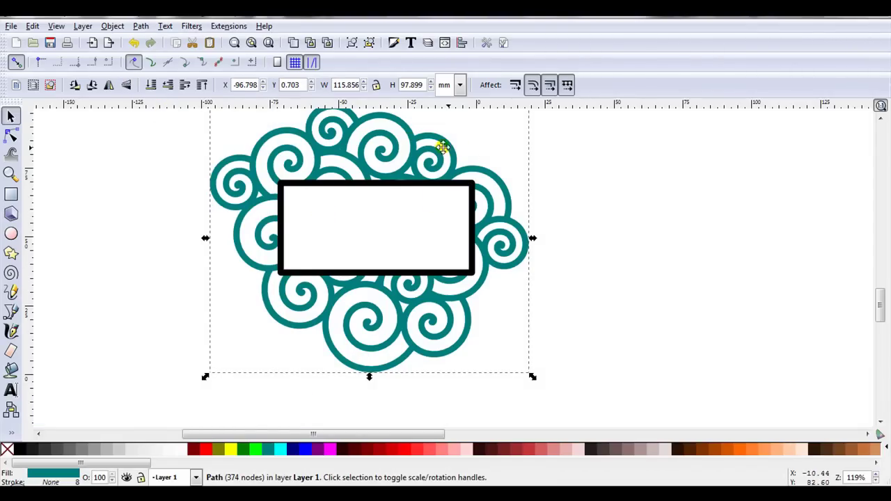
Union the black rectangular outline into the spiral frame
key("shift")
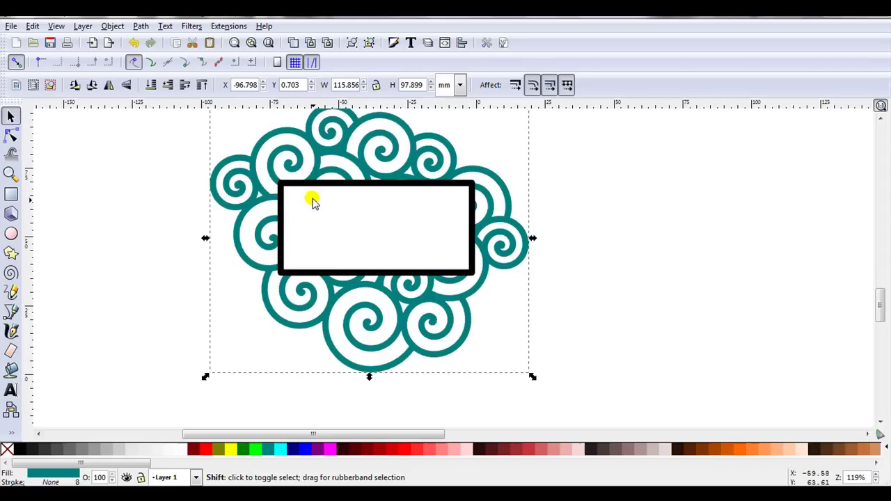
left_click(313, 184, "shift")
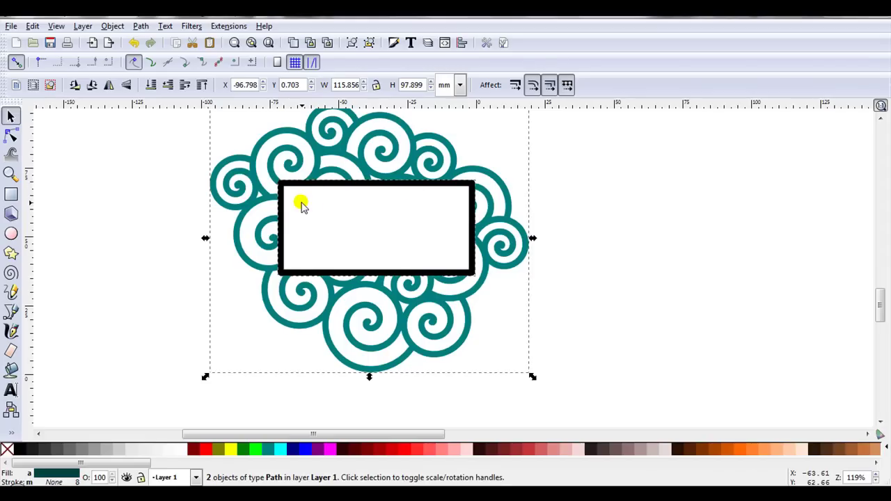
left_click(140, 26)
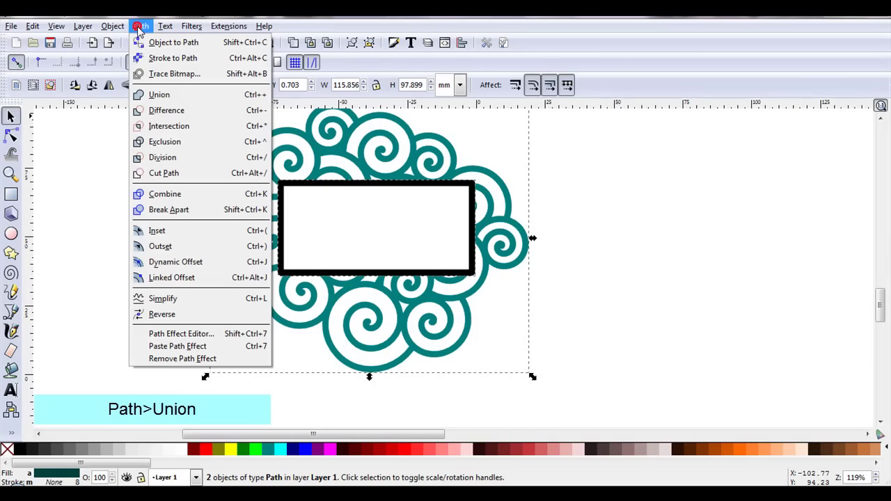
left_click(161, 93)
Delete the three stray nodes in the frame's top bar with the Node tool
scroll(351, 216, "up", 1)
left_click(389, 155)
scroll(389, 156, "up", 2)
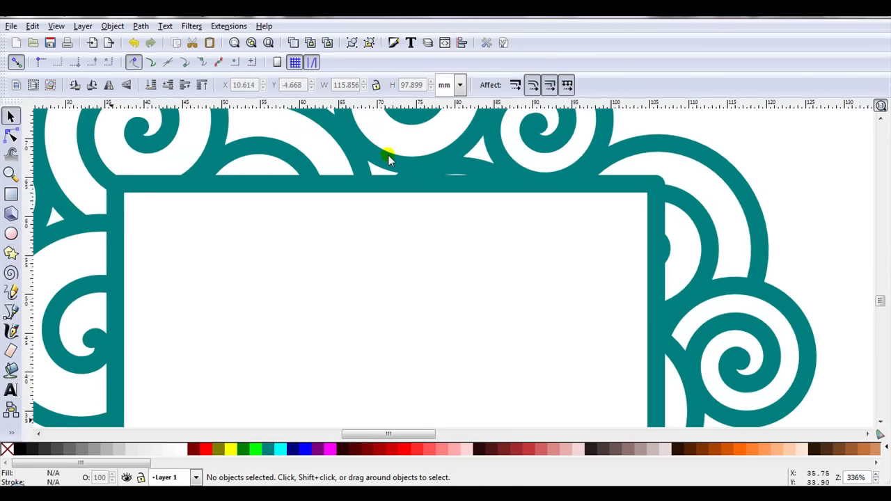
scroll(465, 179, "up", 1)
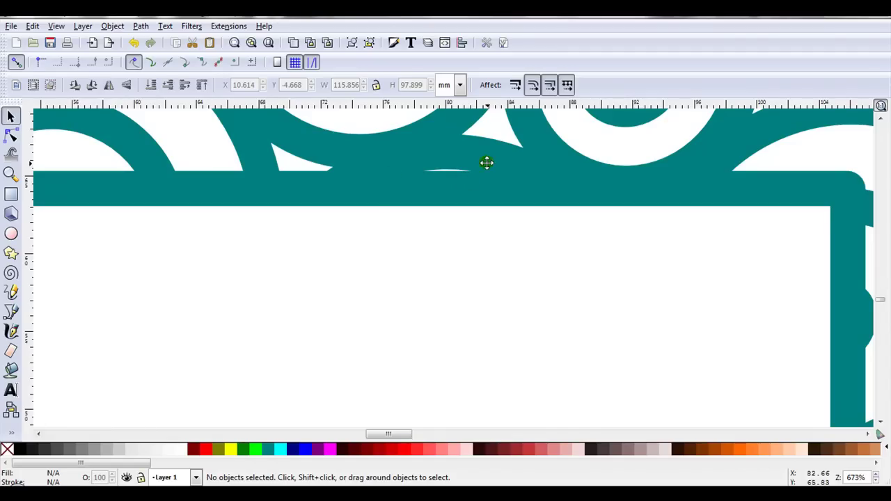
double_click(433, 188)
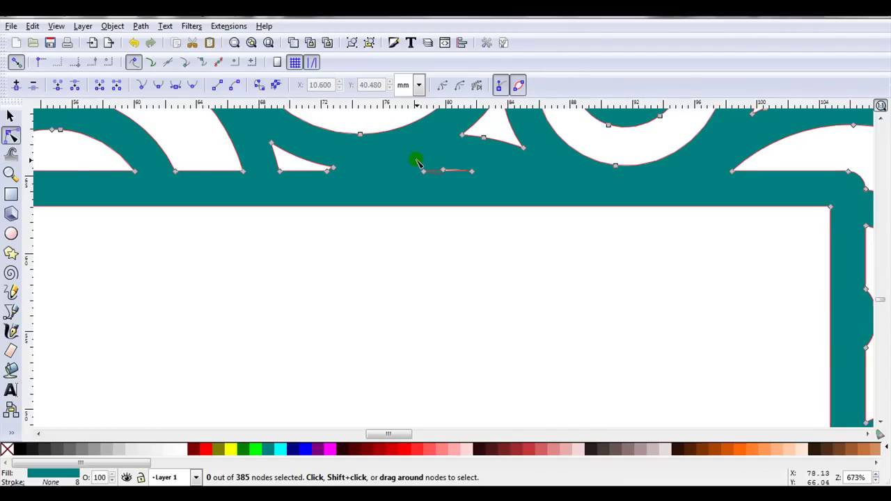
left_click_drag(416, 160, 479, 187)
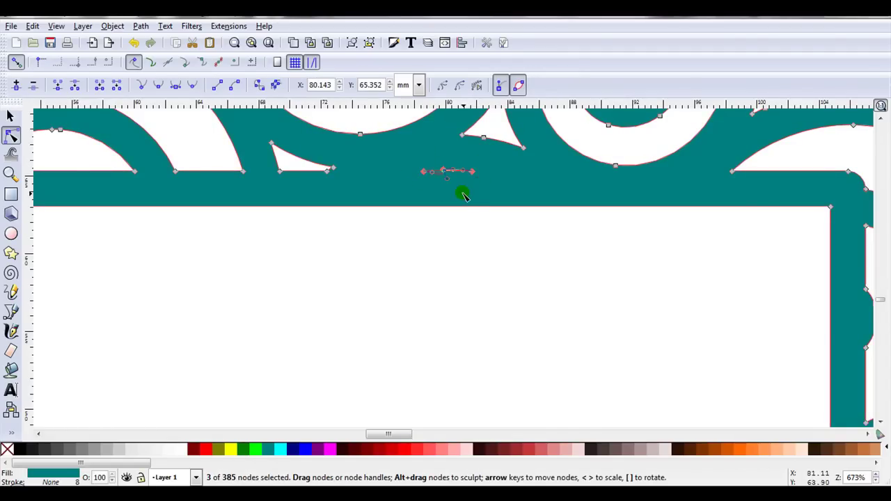
key("Delete")
scroll(413, 223, "down", 3)
Delete the four remaining stray nodes, leaving a clean 379-node path, and return to the Selector
scroll(305, 140, "up", 4)
scroll(304, 139, "up", 2)
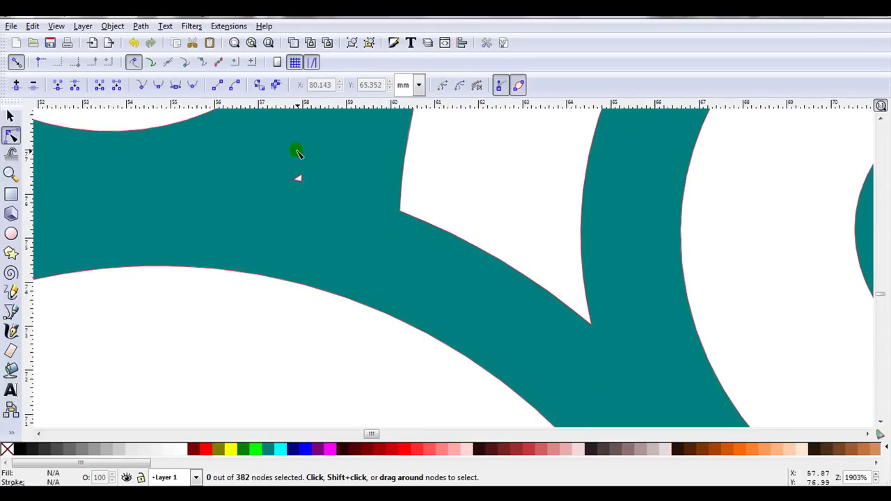
left_click(297, 148)
left_click_drag(277, 148, 331, 206)
key("Delete")
scroll(330, 207, "down", 6)
scroll(330, 207, "down", 2)
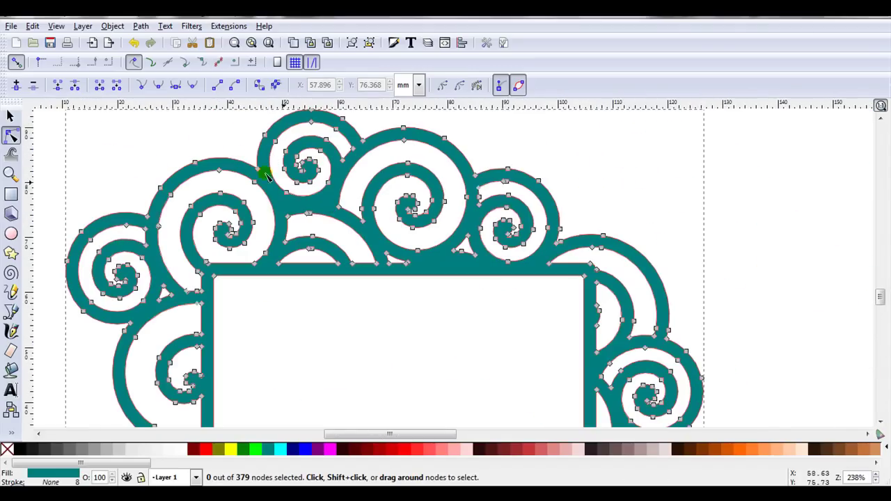
left_click(11, 115)
scroll(156, 153, "down", 1)
scroll(156, 153, "down", 1)
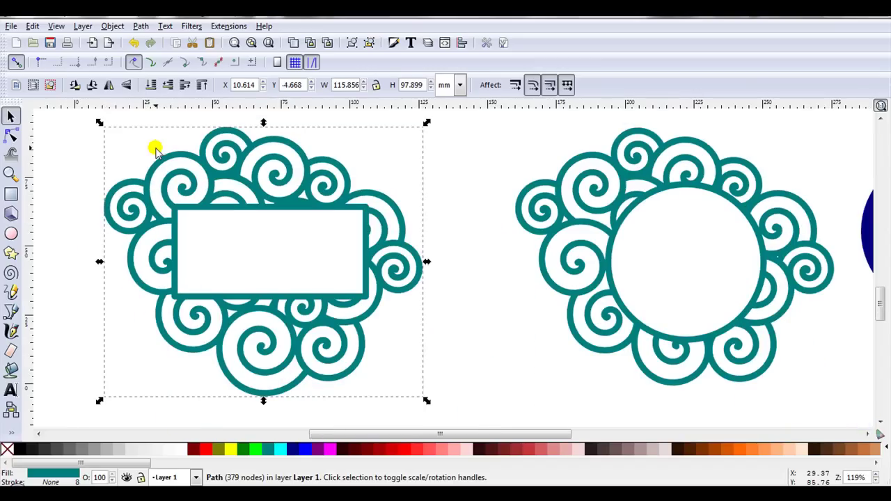
Drag the circular-window frame left to X 139.022, Y 0.611 mm, beside the rectangular frame
left_click(79, 153)
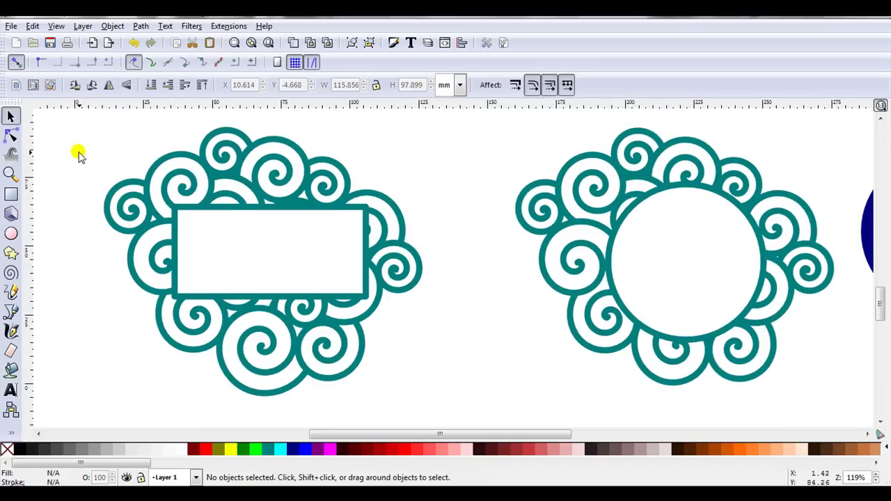
left_click_drag(523, 225, 446, 254)
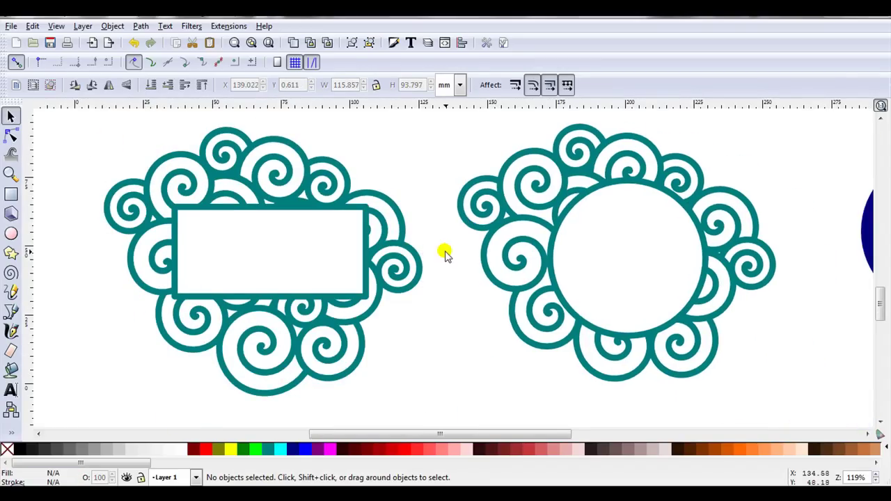